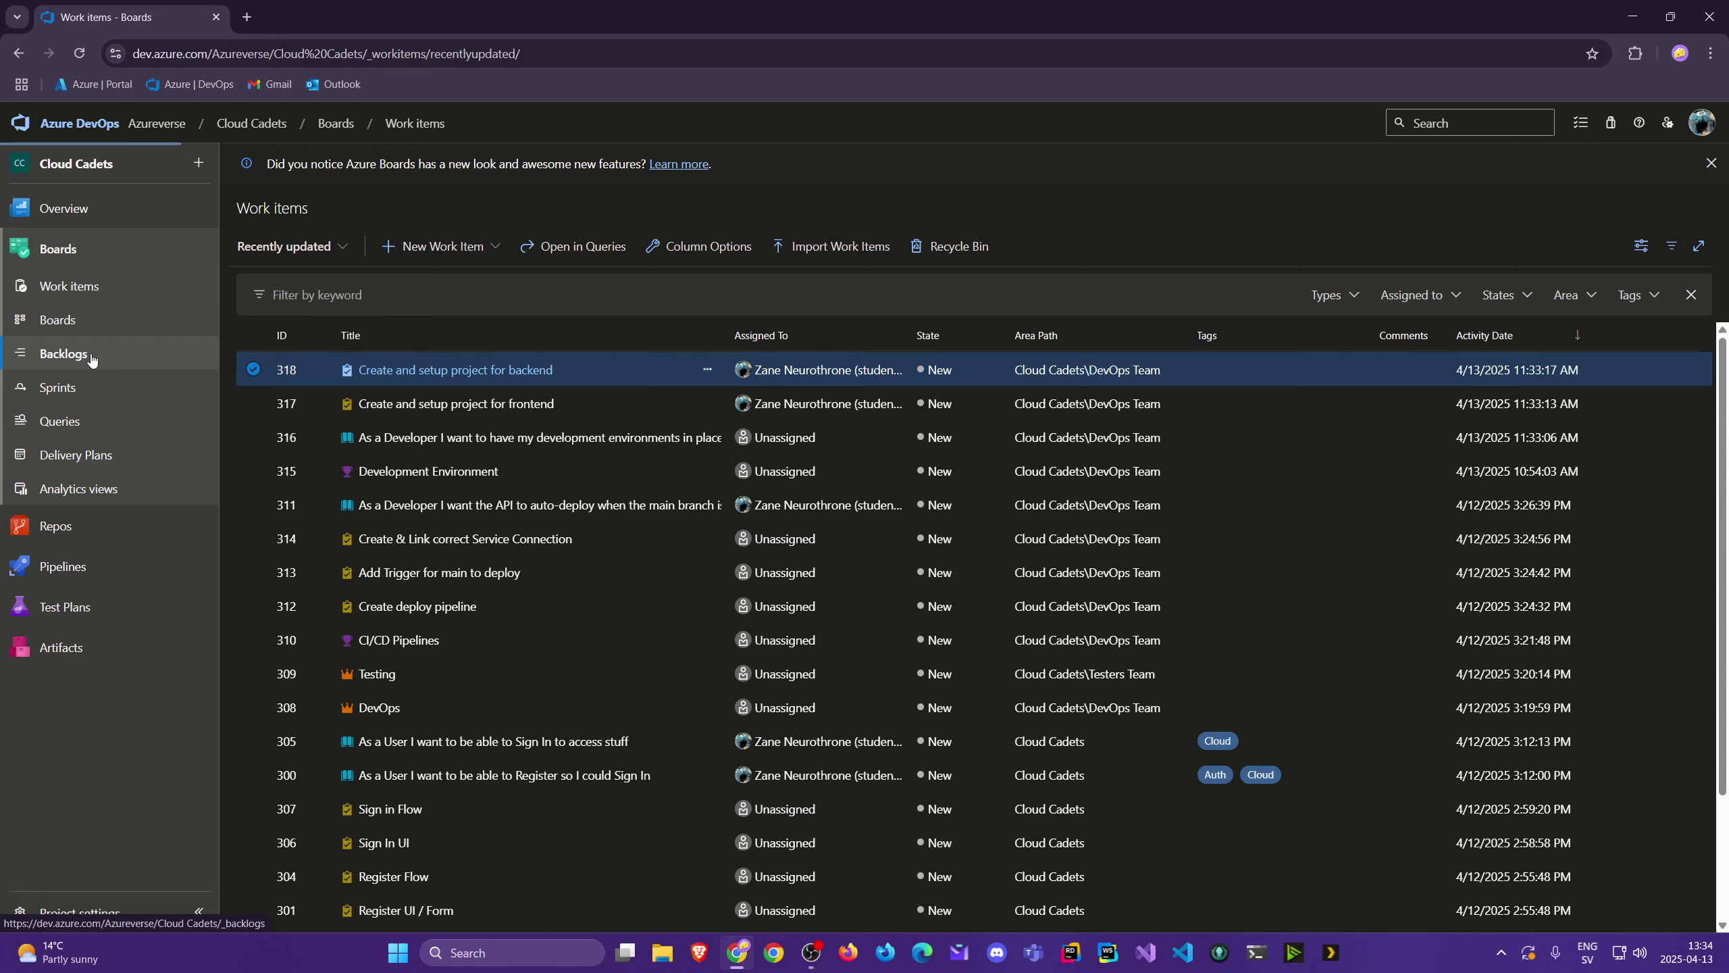
# Step: In the DevOps Team backlog, expand the Development Environment feature and assign its development environments user story to Sprint 1
pyautogui.click(460, 339)
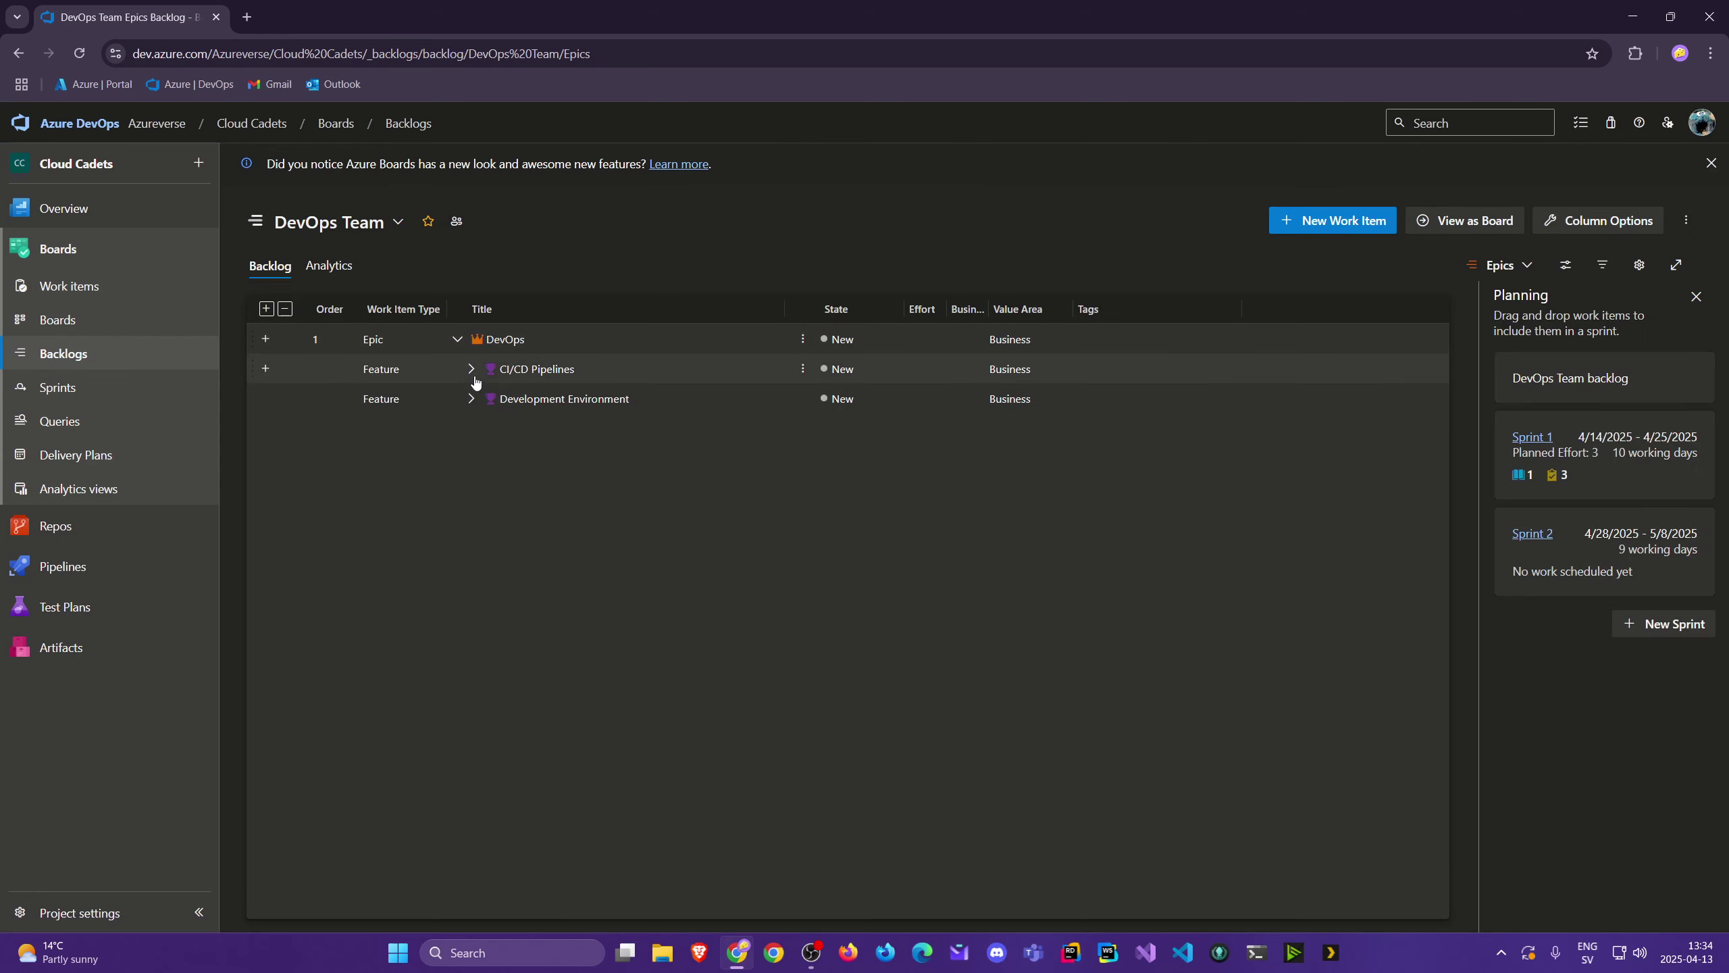
pyautogui.click(469, 400)
pyautogui.click(483, 429)
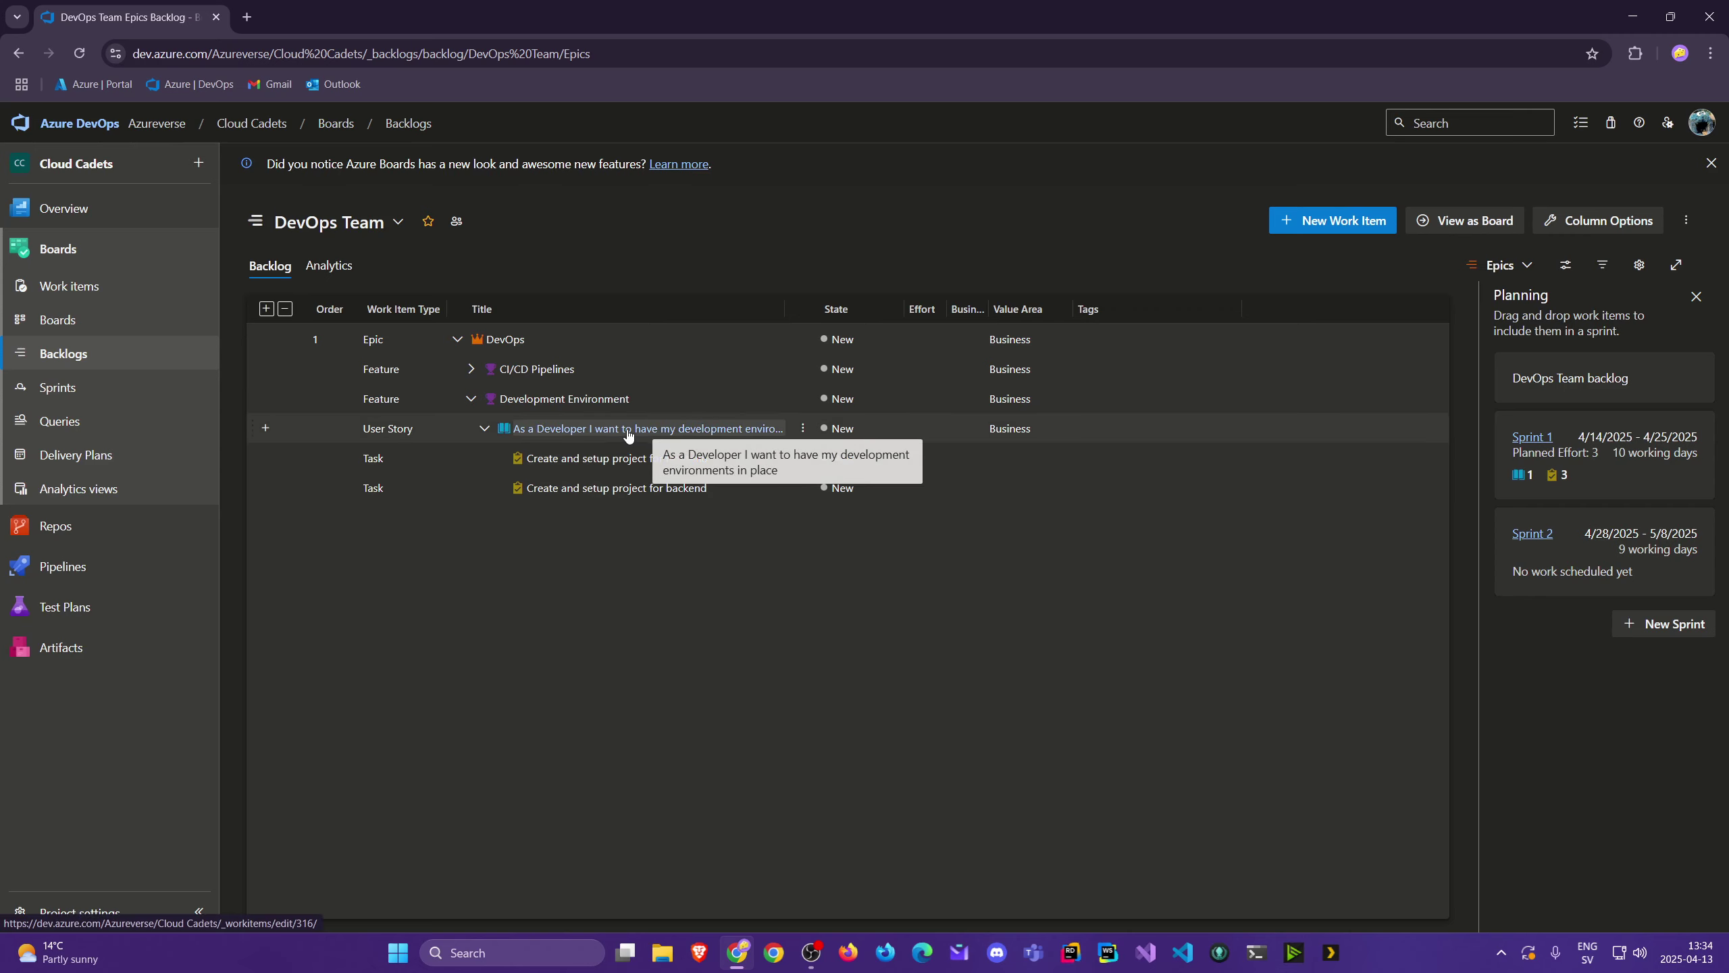
pyautogui.moveTo(637, 437); pyautogui.dragTo(1619, 442)
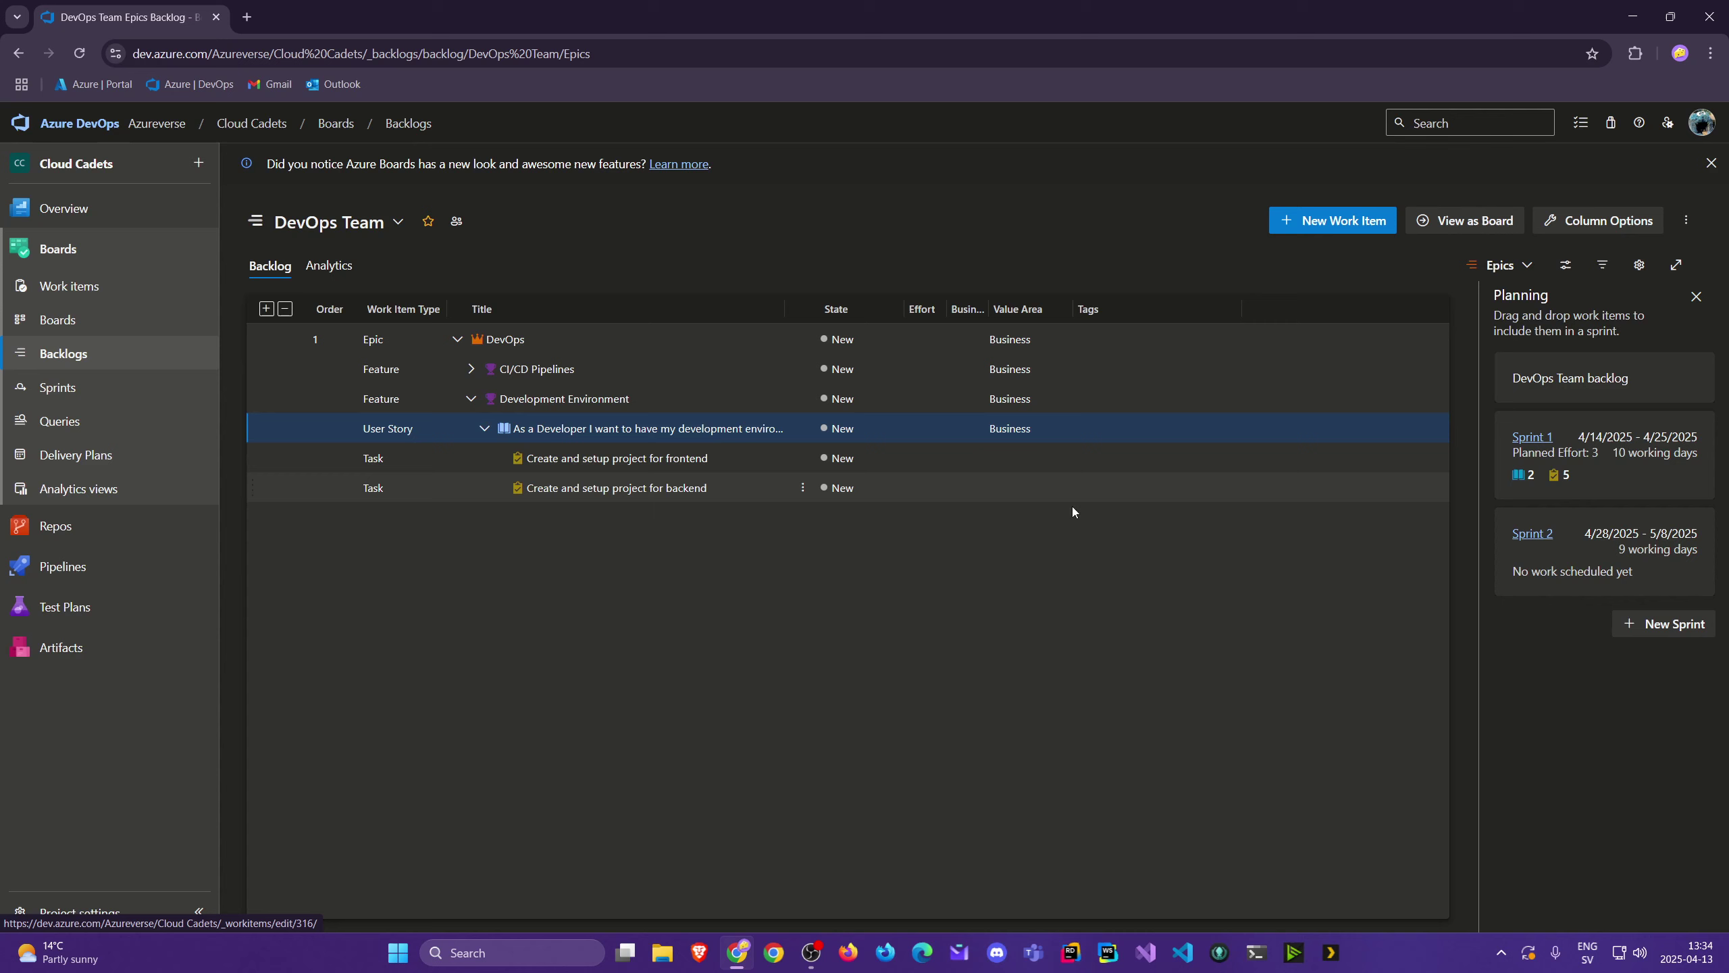
# Step: On the Sprint 1 taskboard, assign user story 316 to the team member and move its frontend and backend setup tasks to Active
pyautogui.click(103, 390)
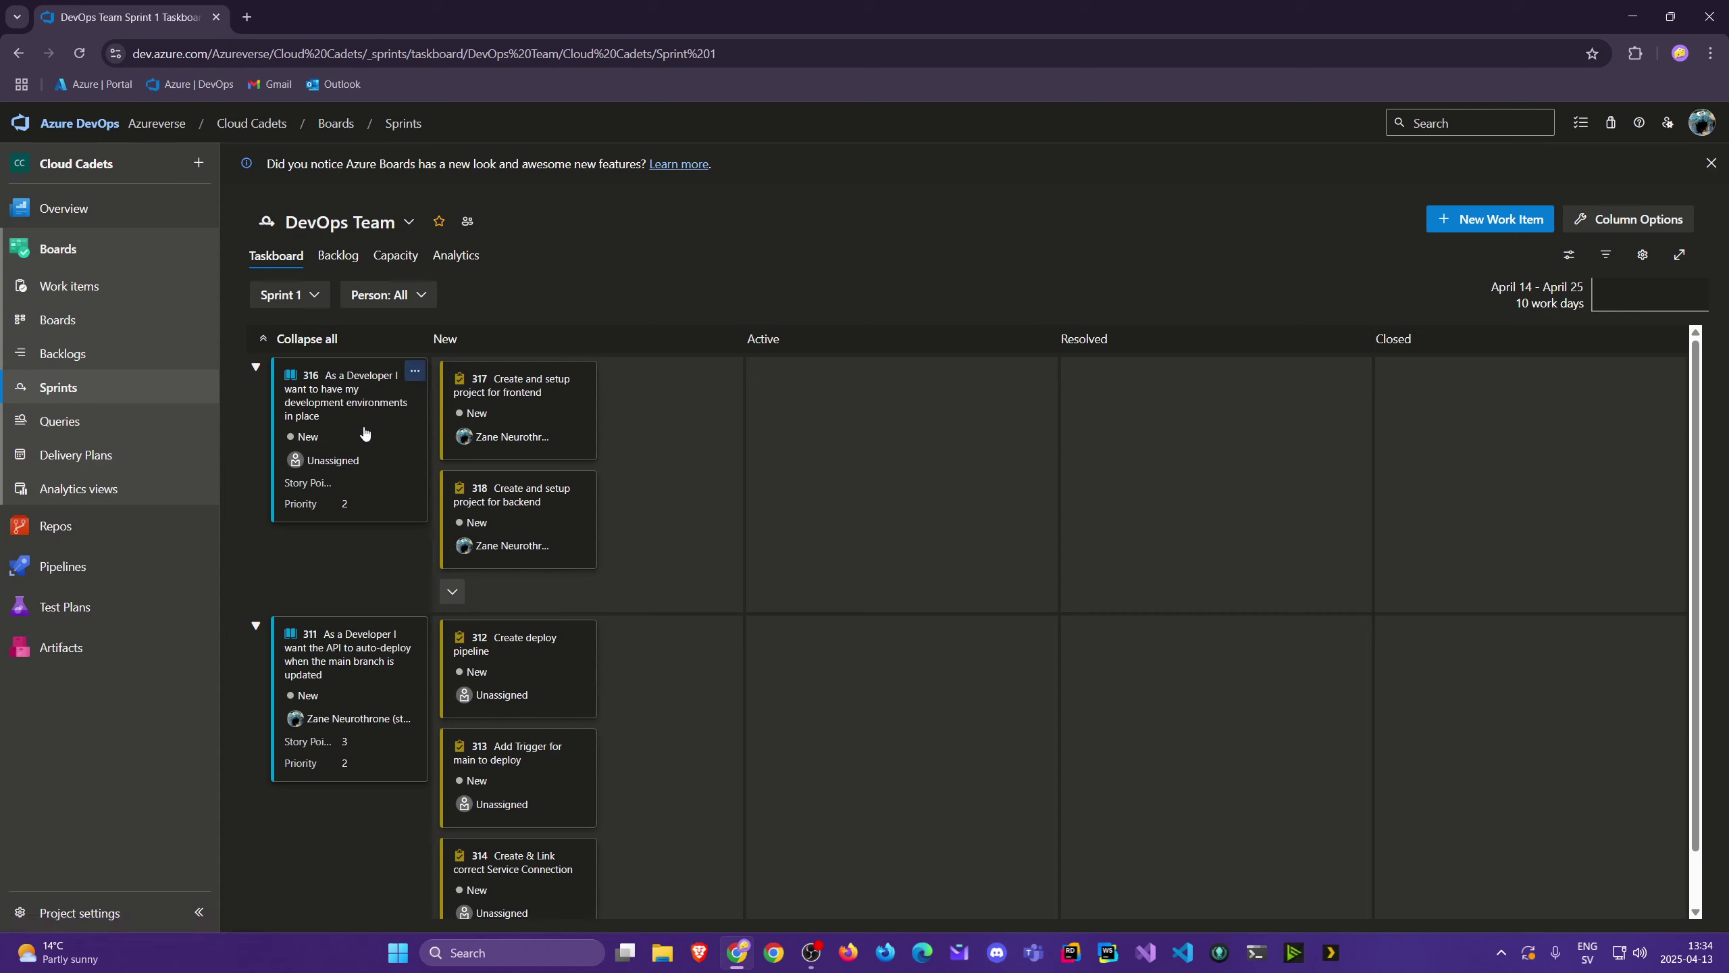
pyautogui.click(347, 459)
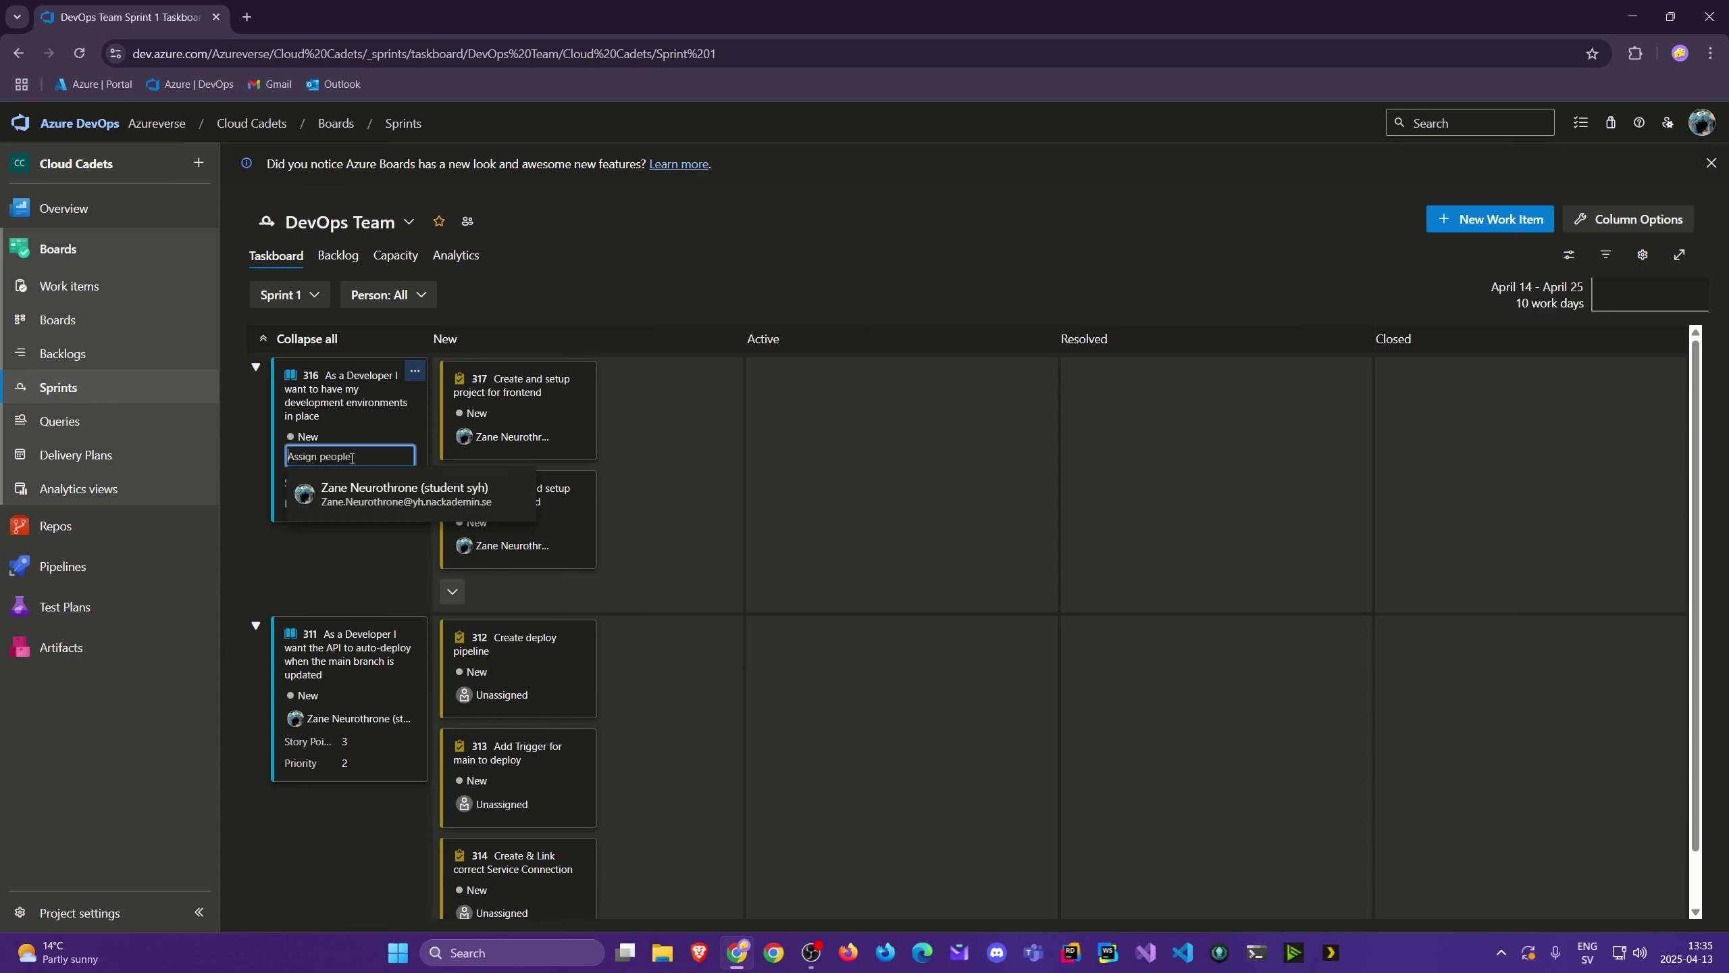
pyautogui.click(393, 503)
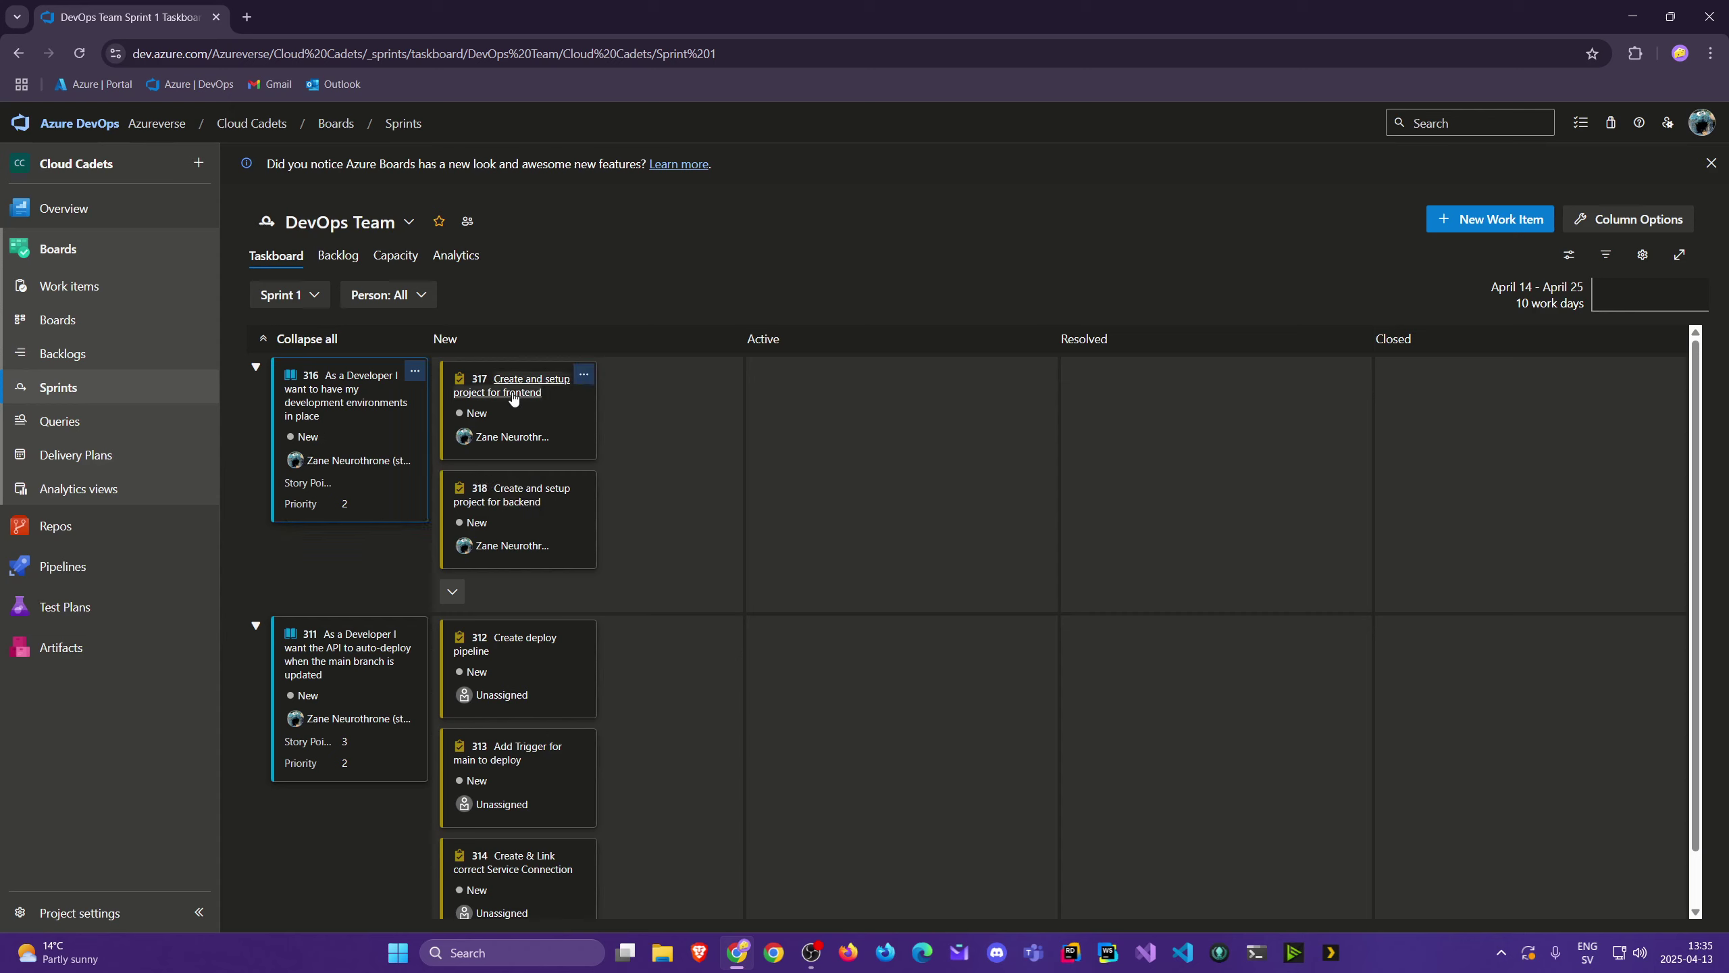
pyautogui.moveTo(517, 391); pyautogui.dragTo(905, 426)
pyautogui.moveTo(490, 394); pyautogui.dragTo(854, 518)
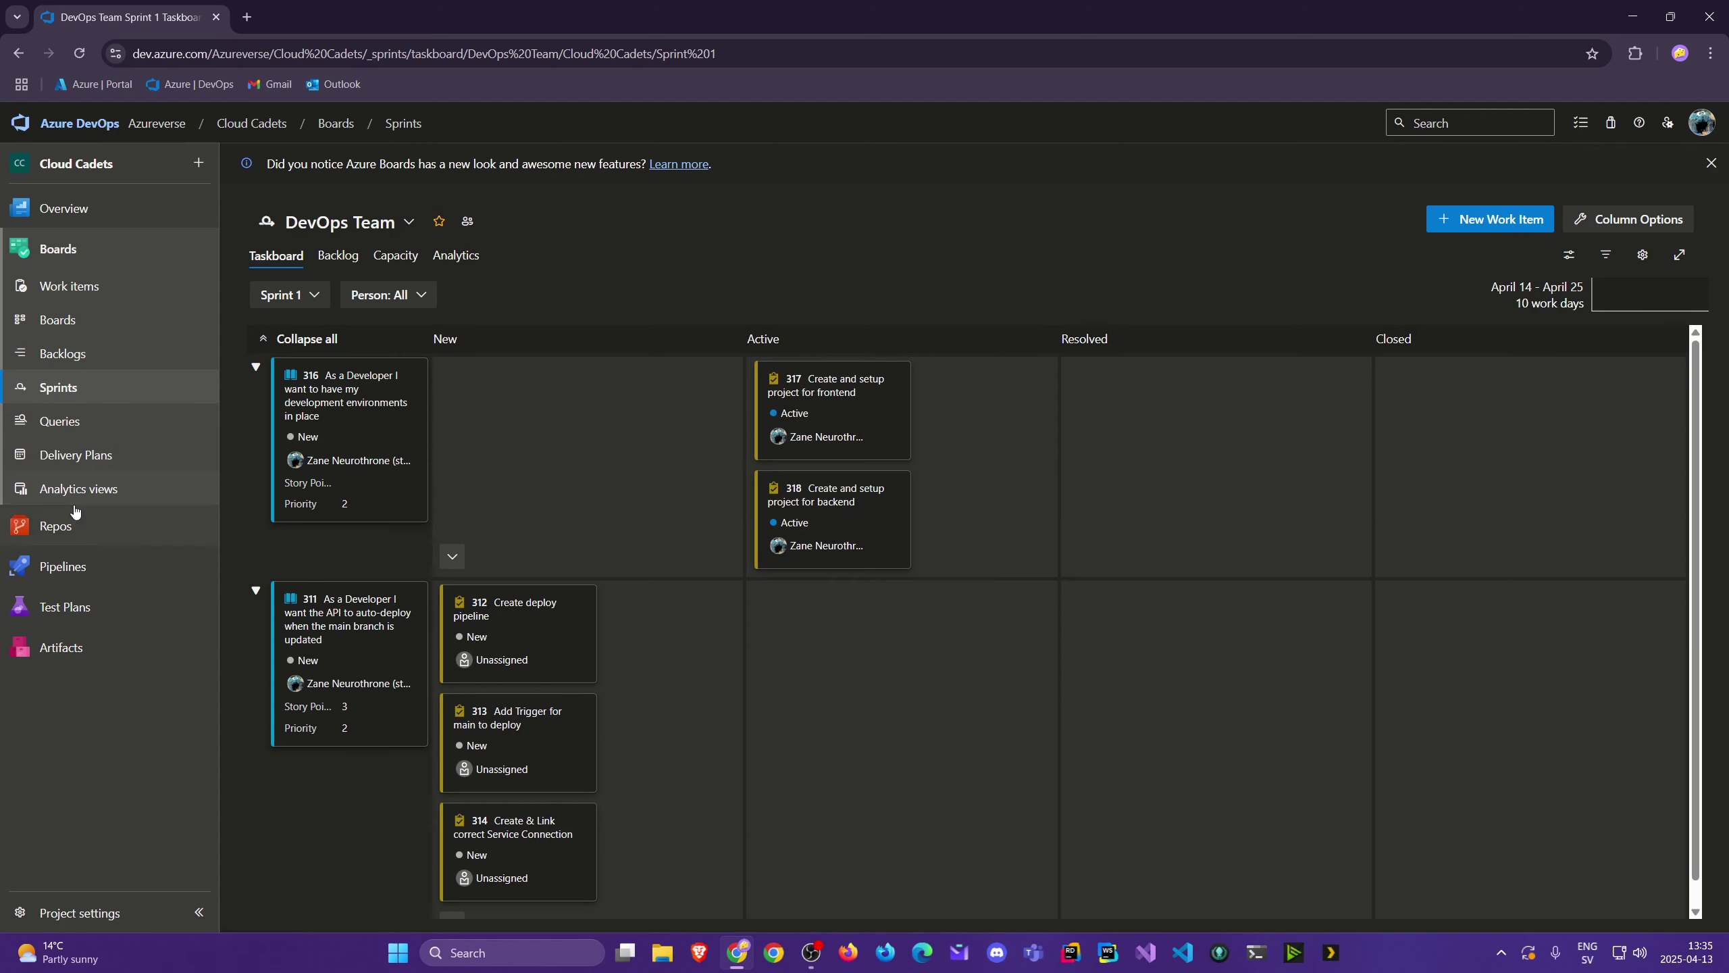
# Step: Open the cloudcadets-backend repository in a separate browser tab and check which repositories the project has
pyautogui.middleClick(75, 535)
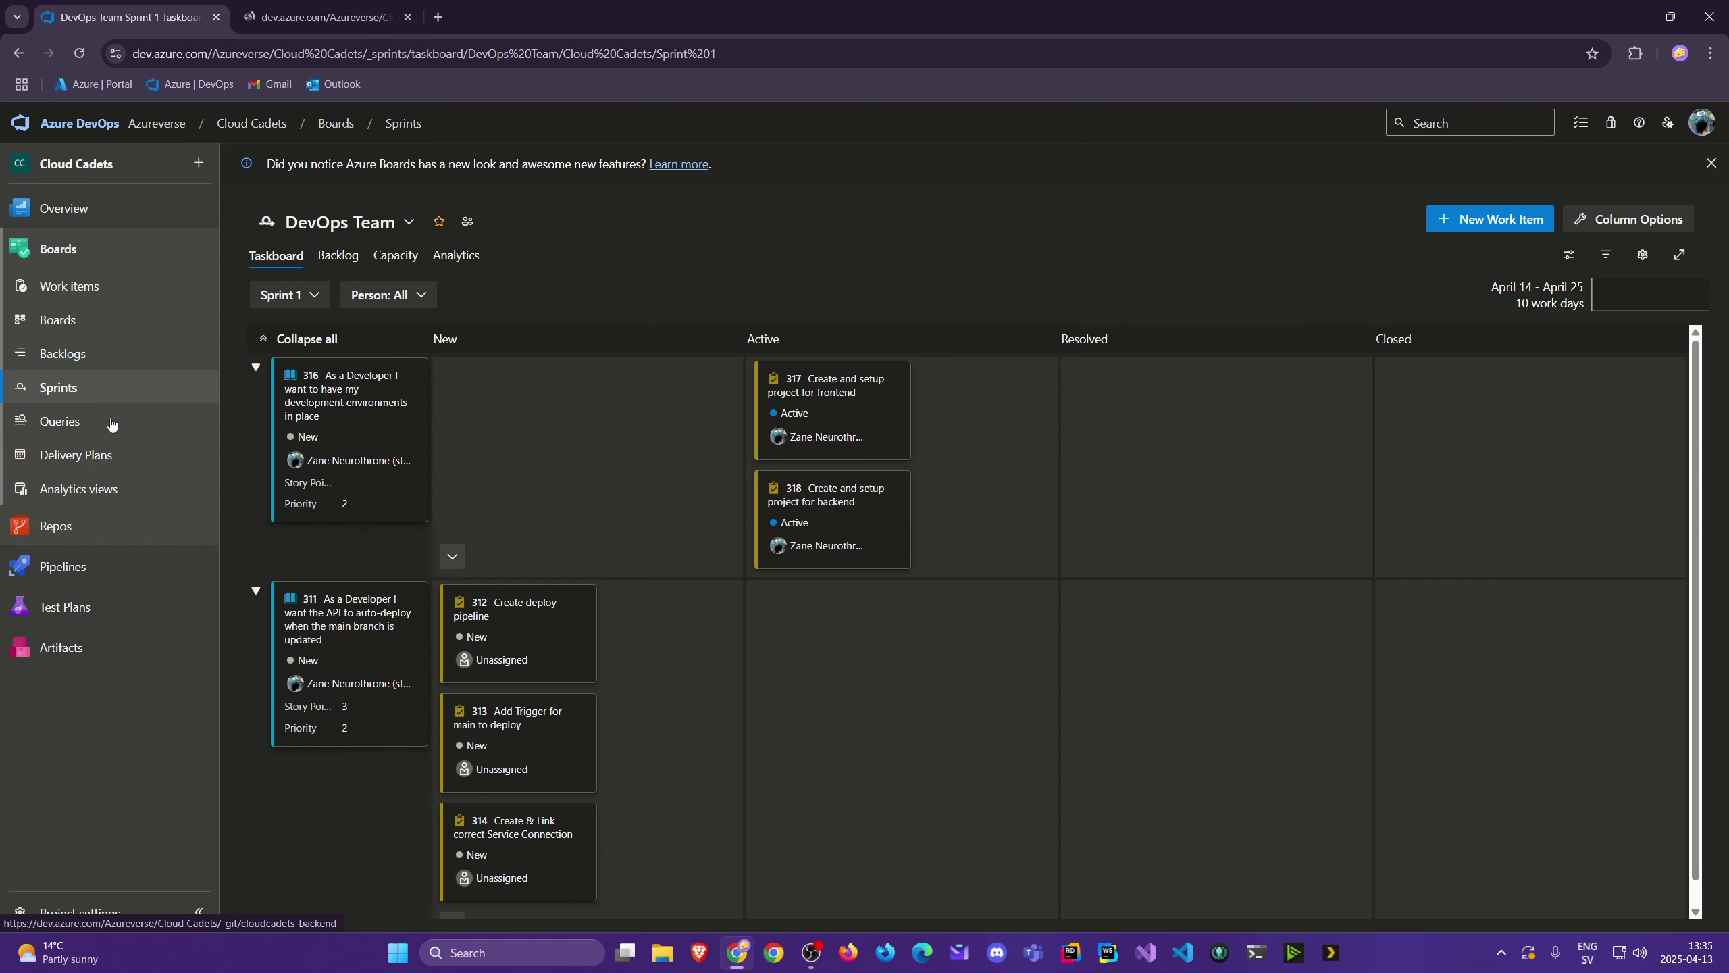
pyautogui.click(358, 19)
pyautogui.click(576, 124)
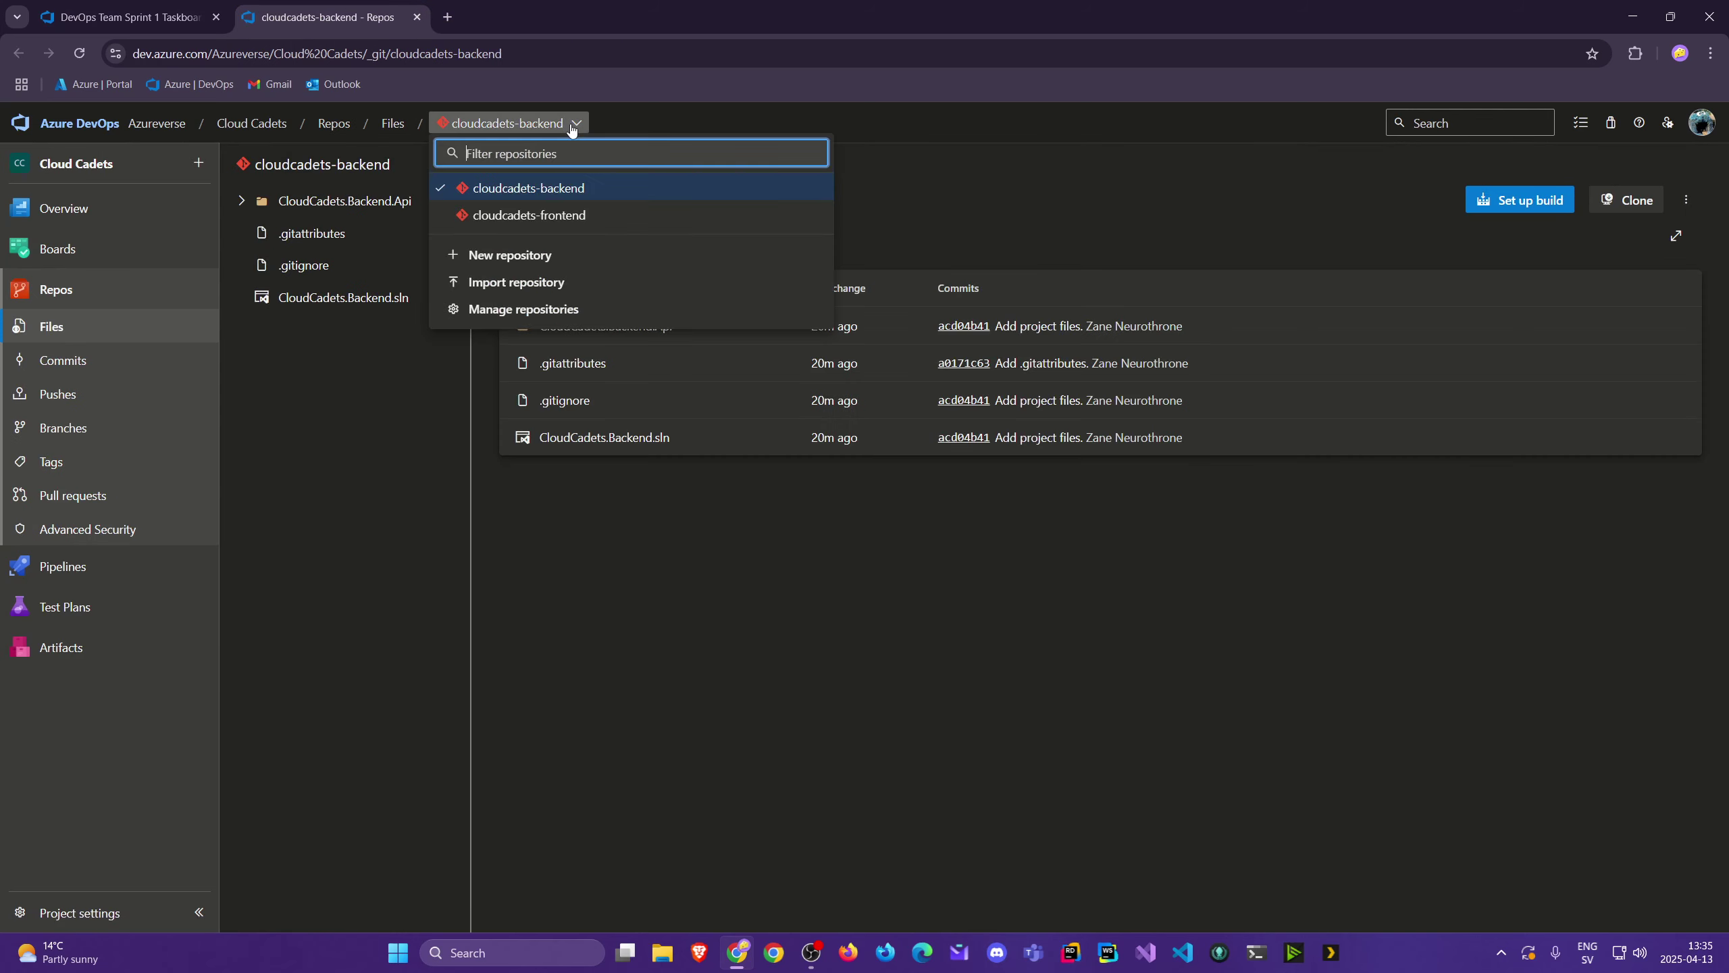
pyautogui.click(576, 123)
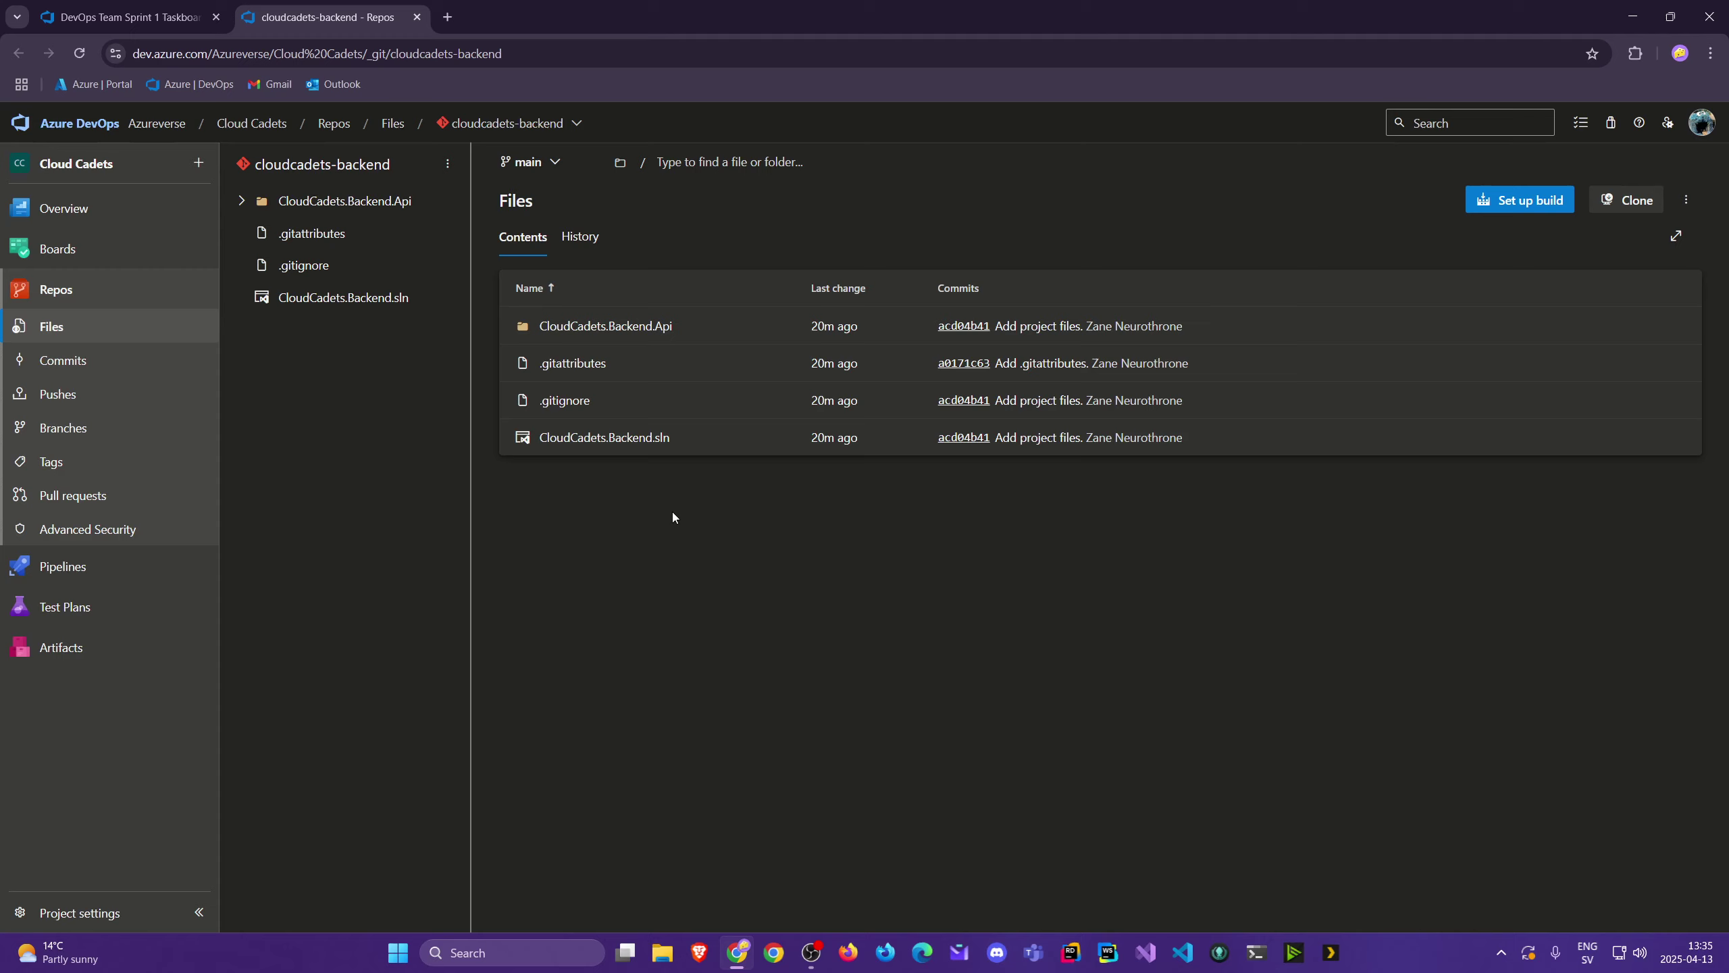
# Step: Create a branch named dev based on main in cloudcadets-backend, linked to Task 318: Create and setup project for backend
pyautogui.click(104, 436)
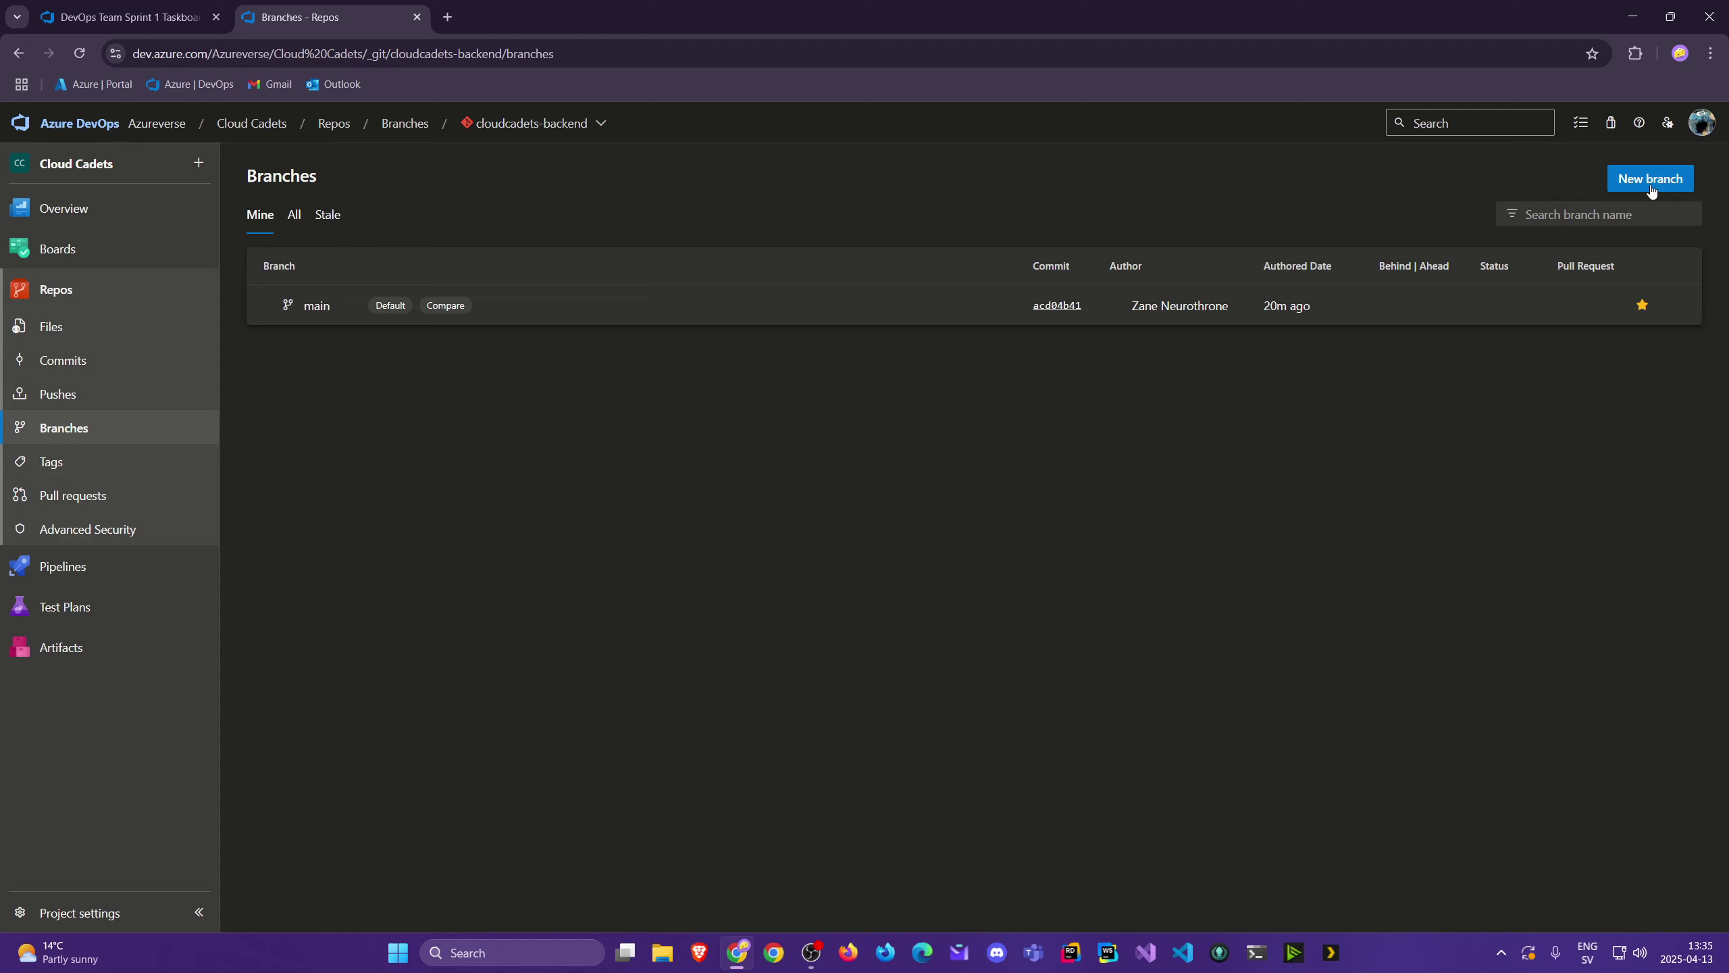
pyautogui.click(1650, 183)
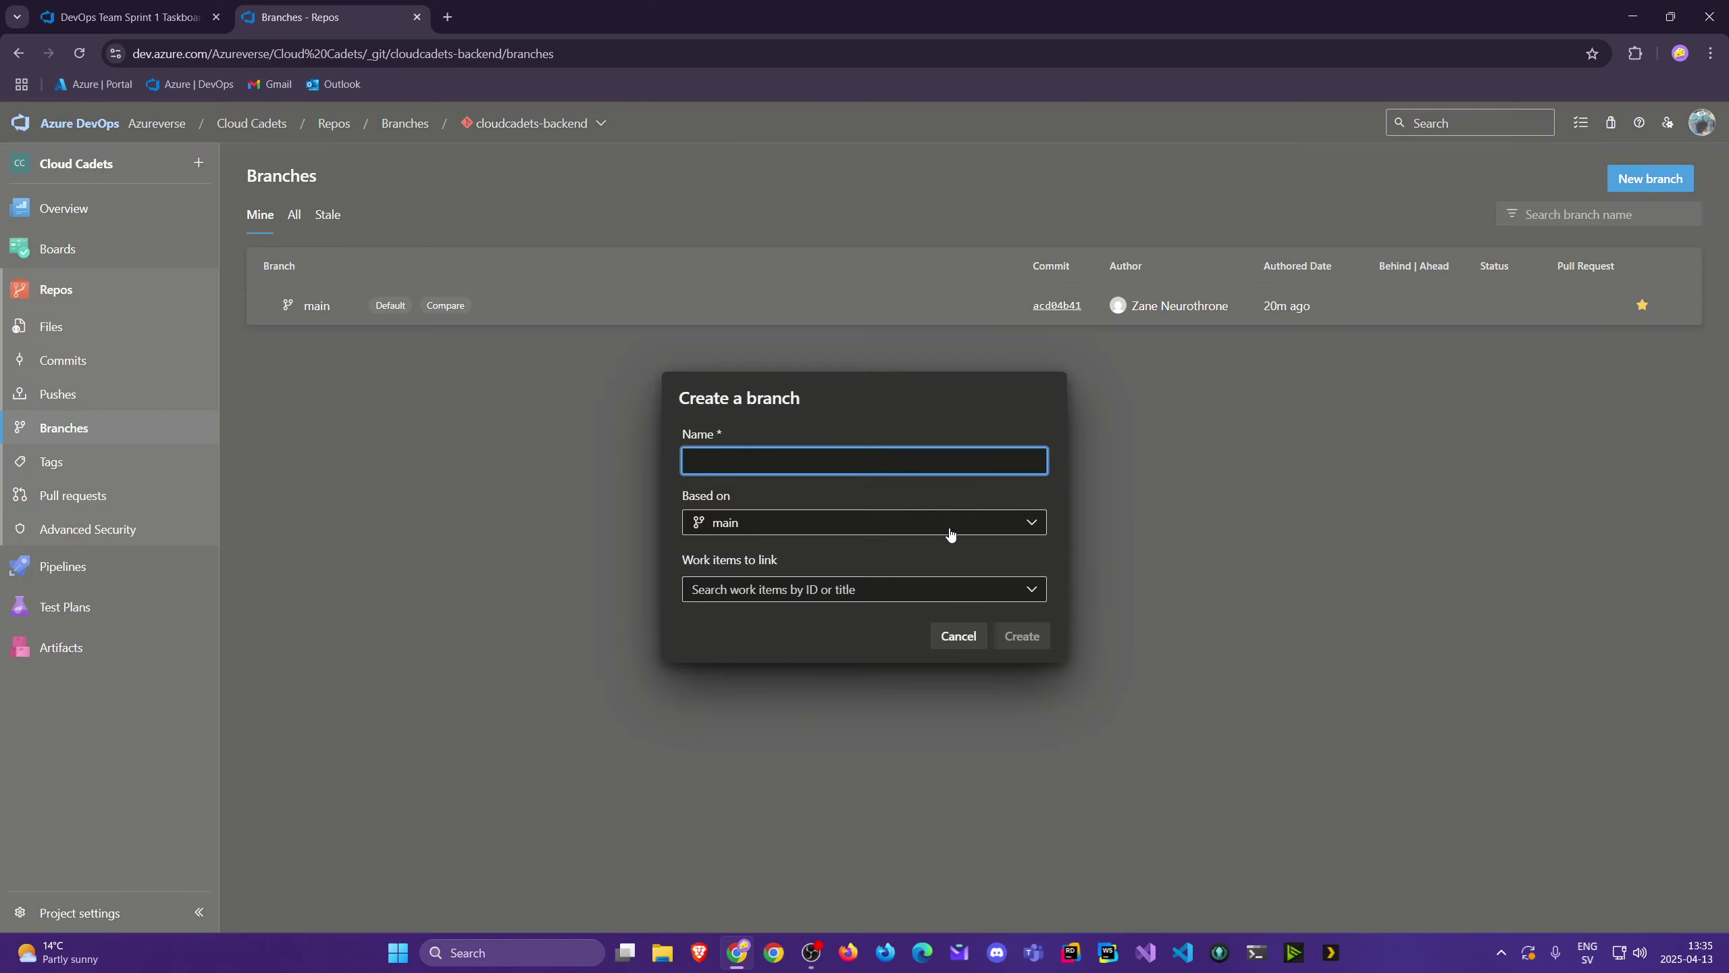
pyautogui.write('dev')
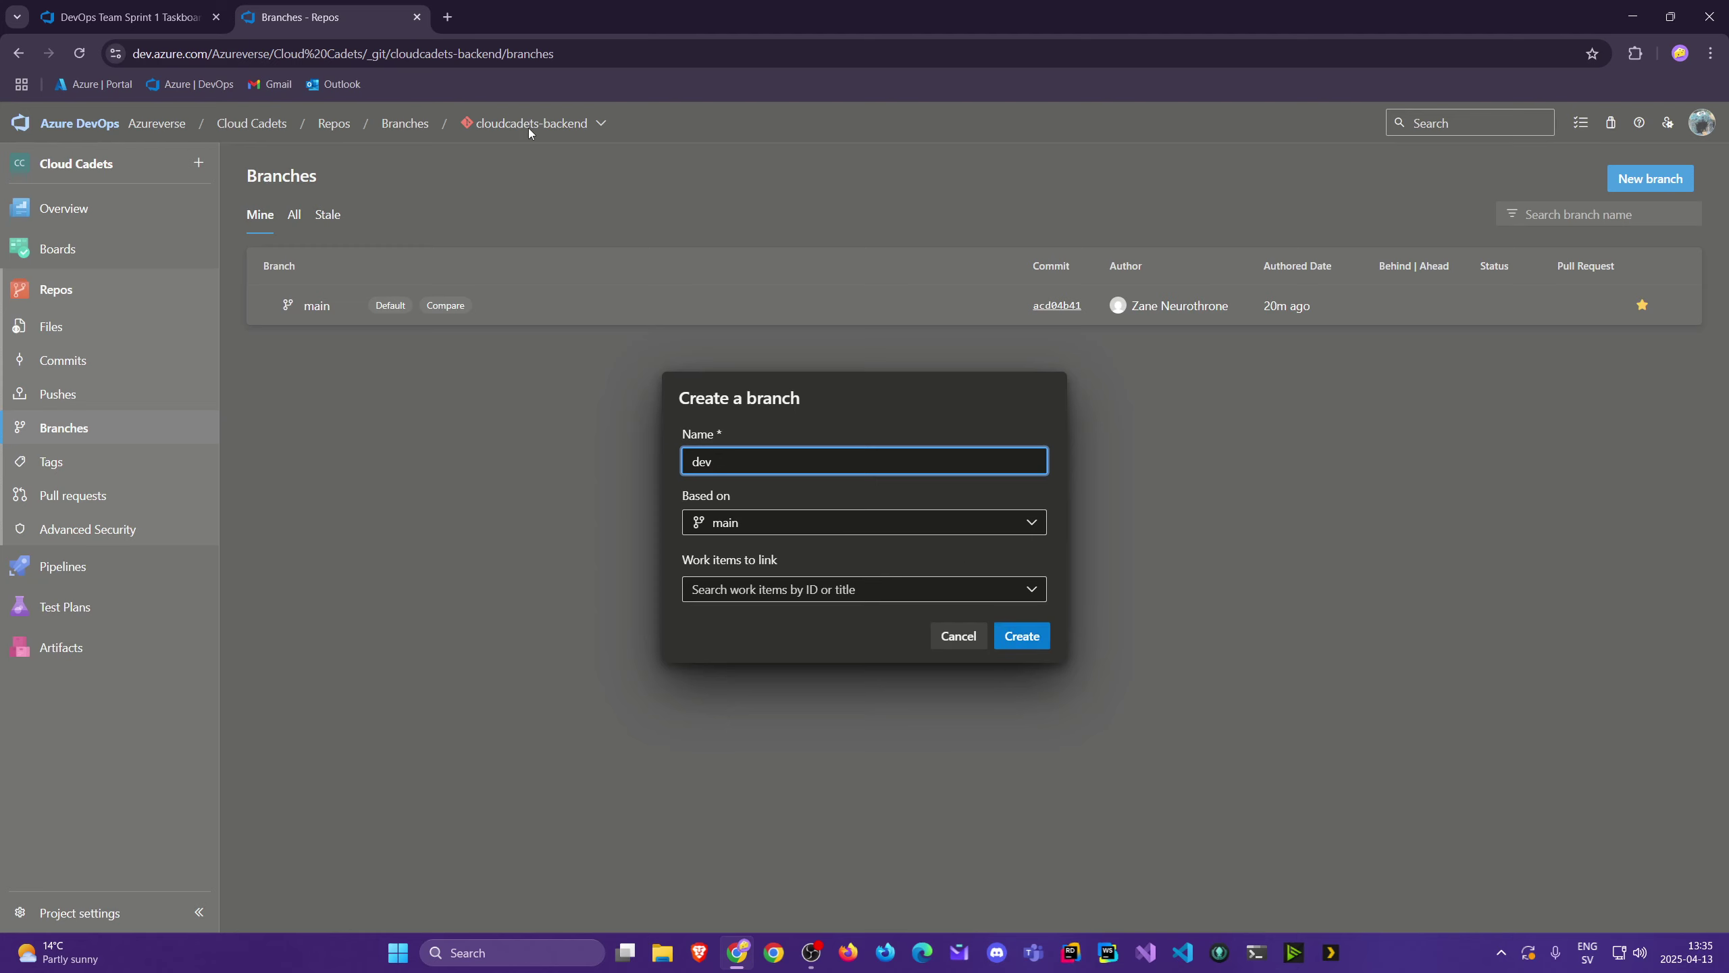
pyautogui.click(1030, 590)
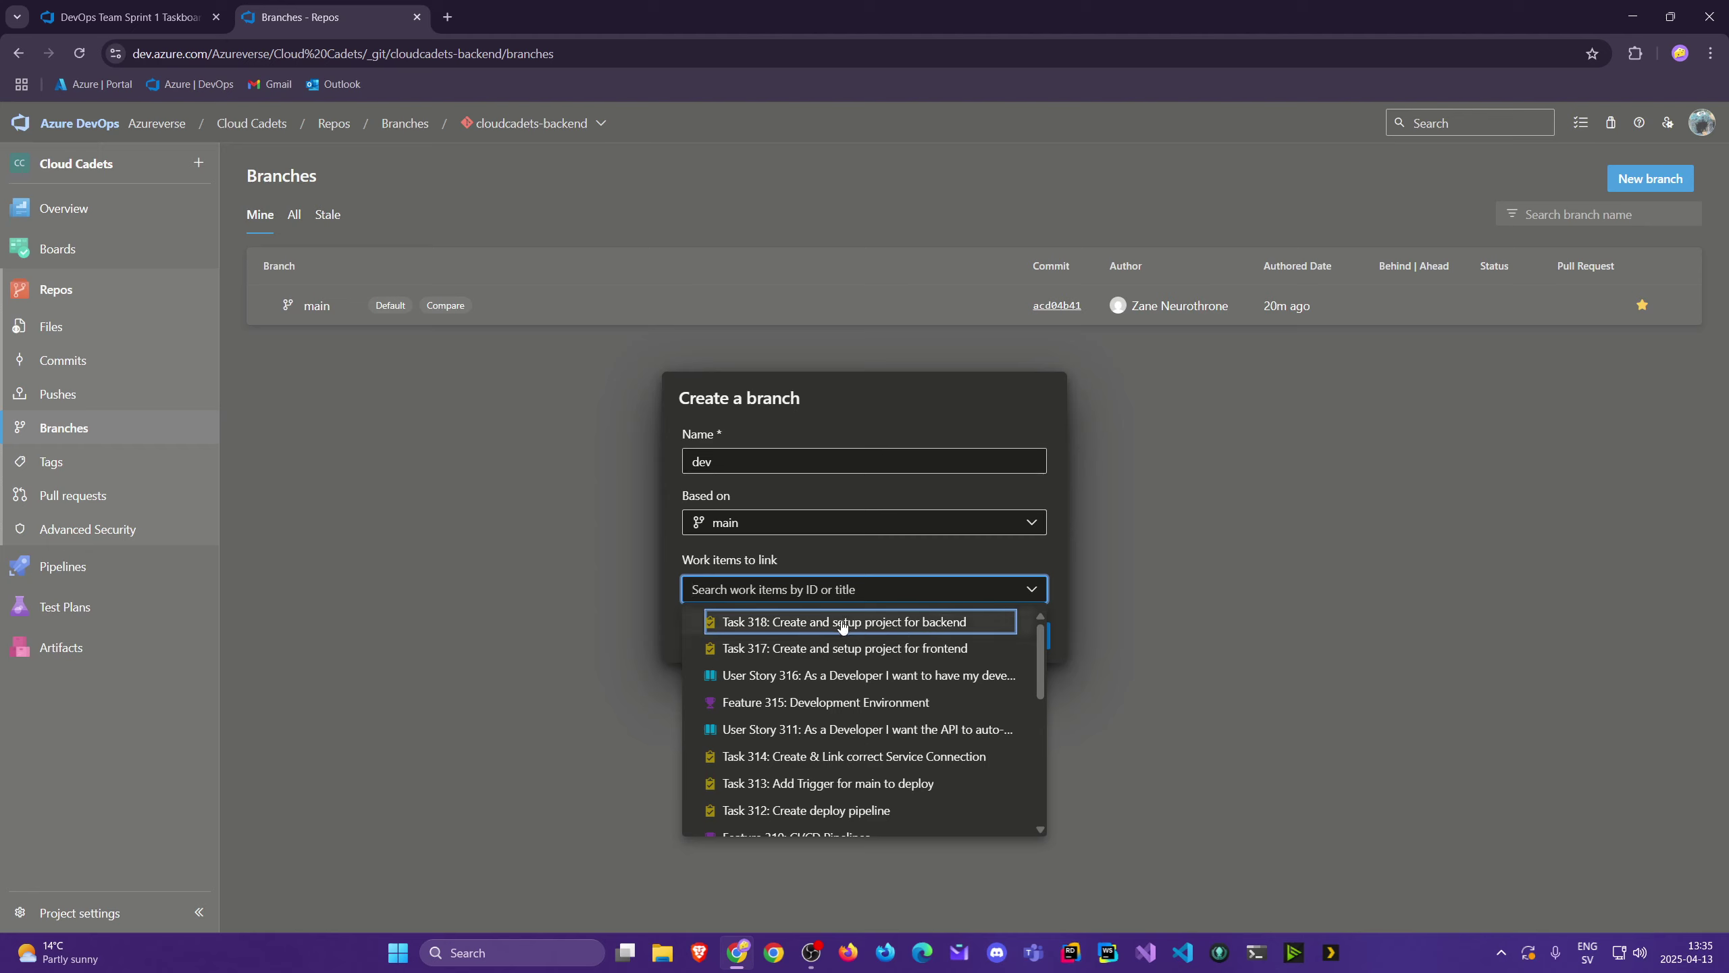
pyautogui.click(872, 624)
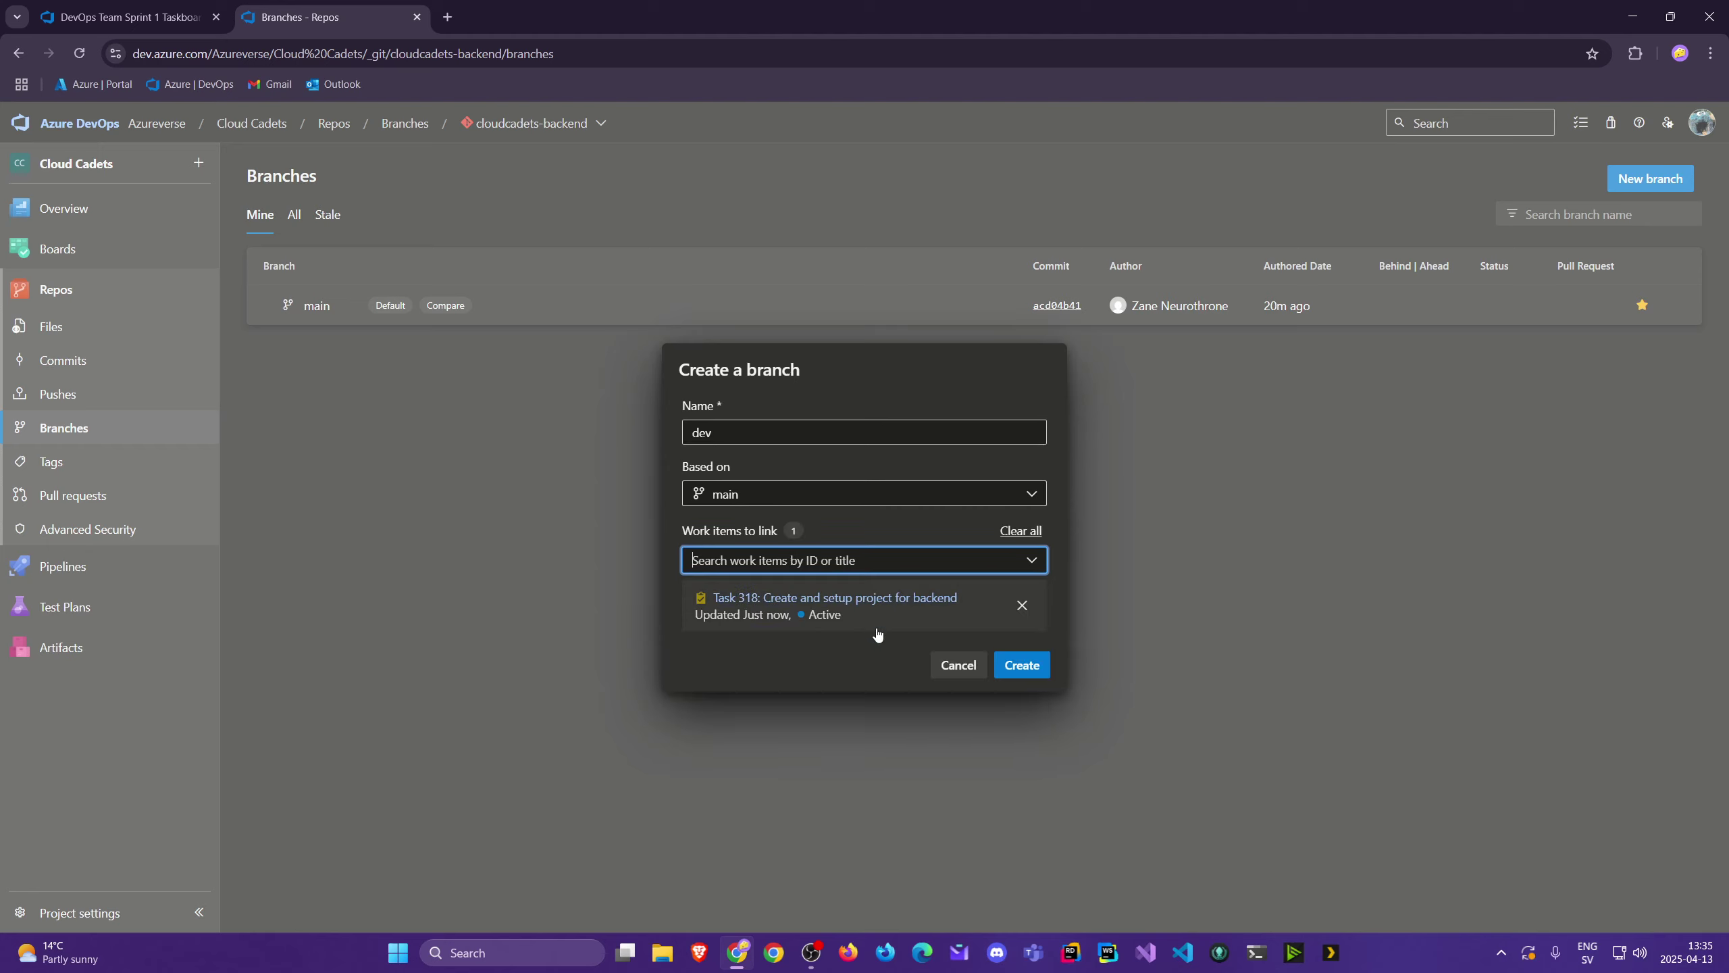
pyautogui.click(995, 665)
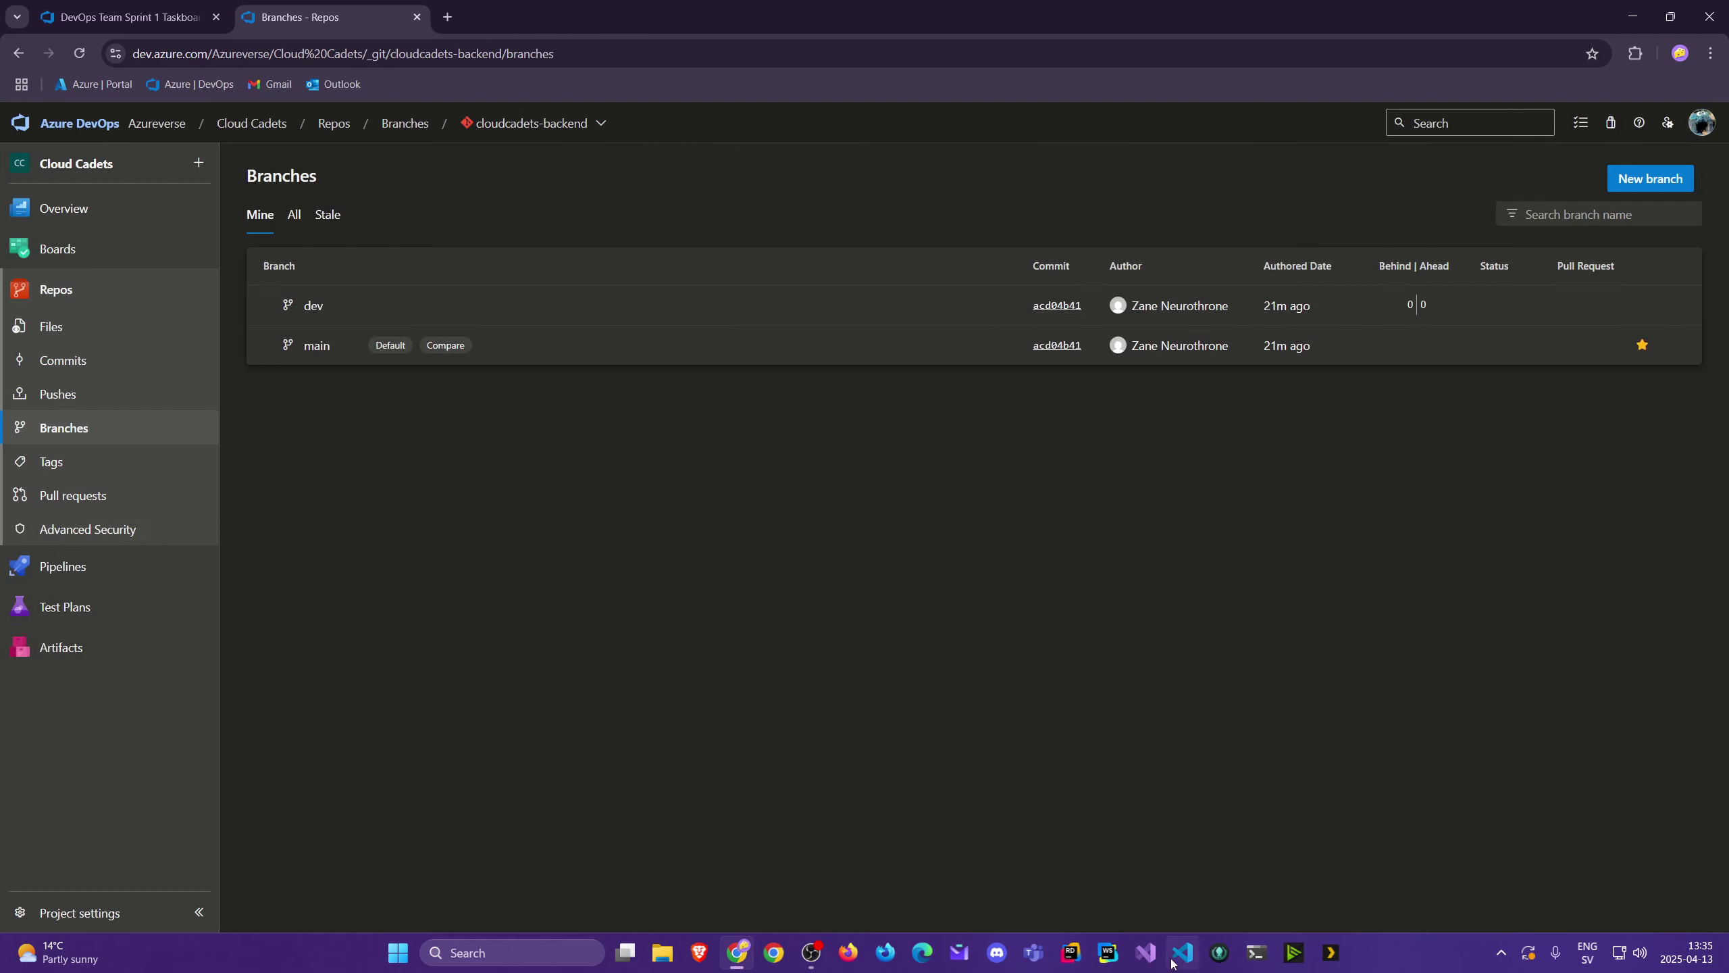
# Step: Switch to Visual Studio, open the CloudCadets.Backend solution and bring up its Git branch management view
pyautogui.click(1147, 952)
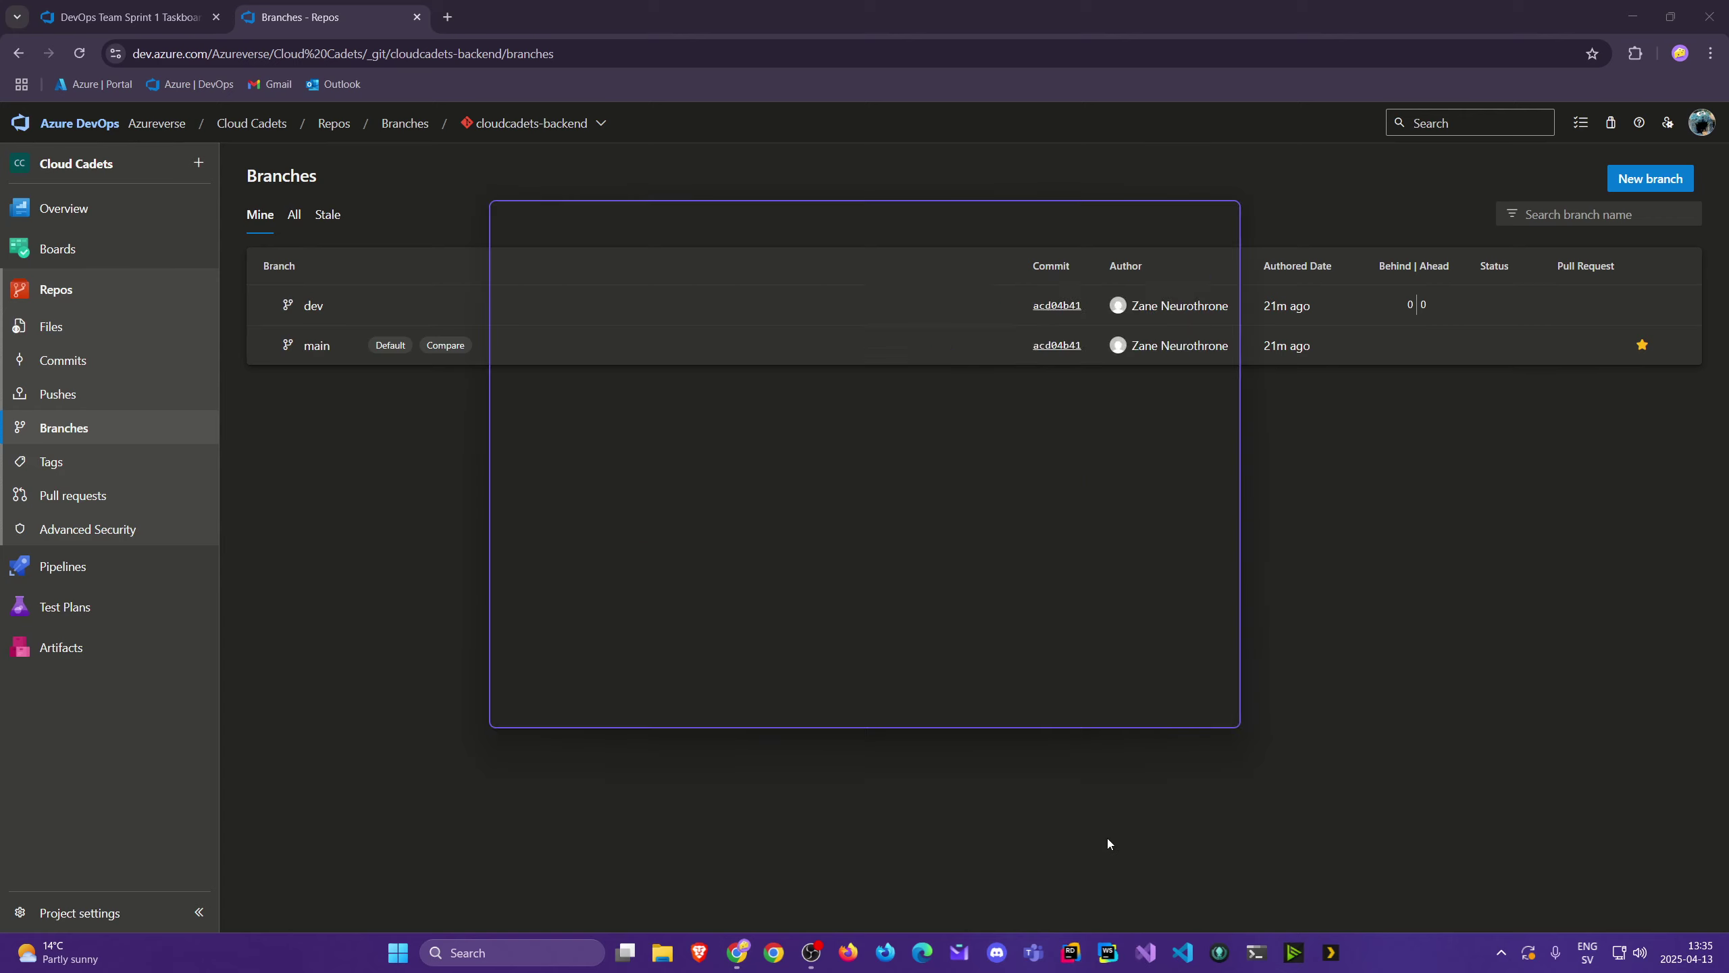
pyautogui.click(630, 392)
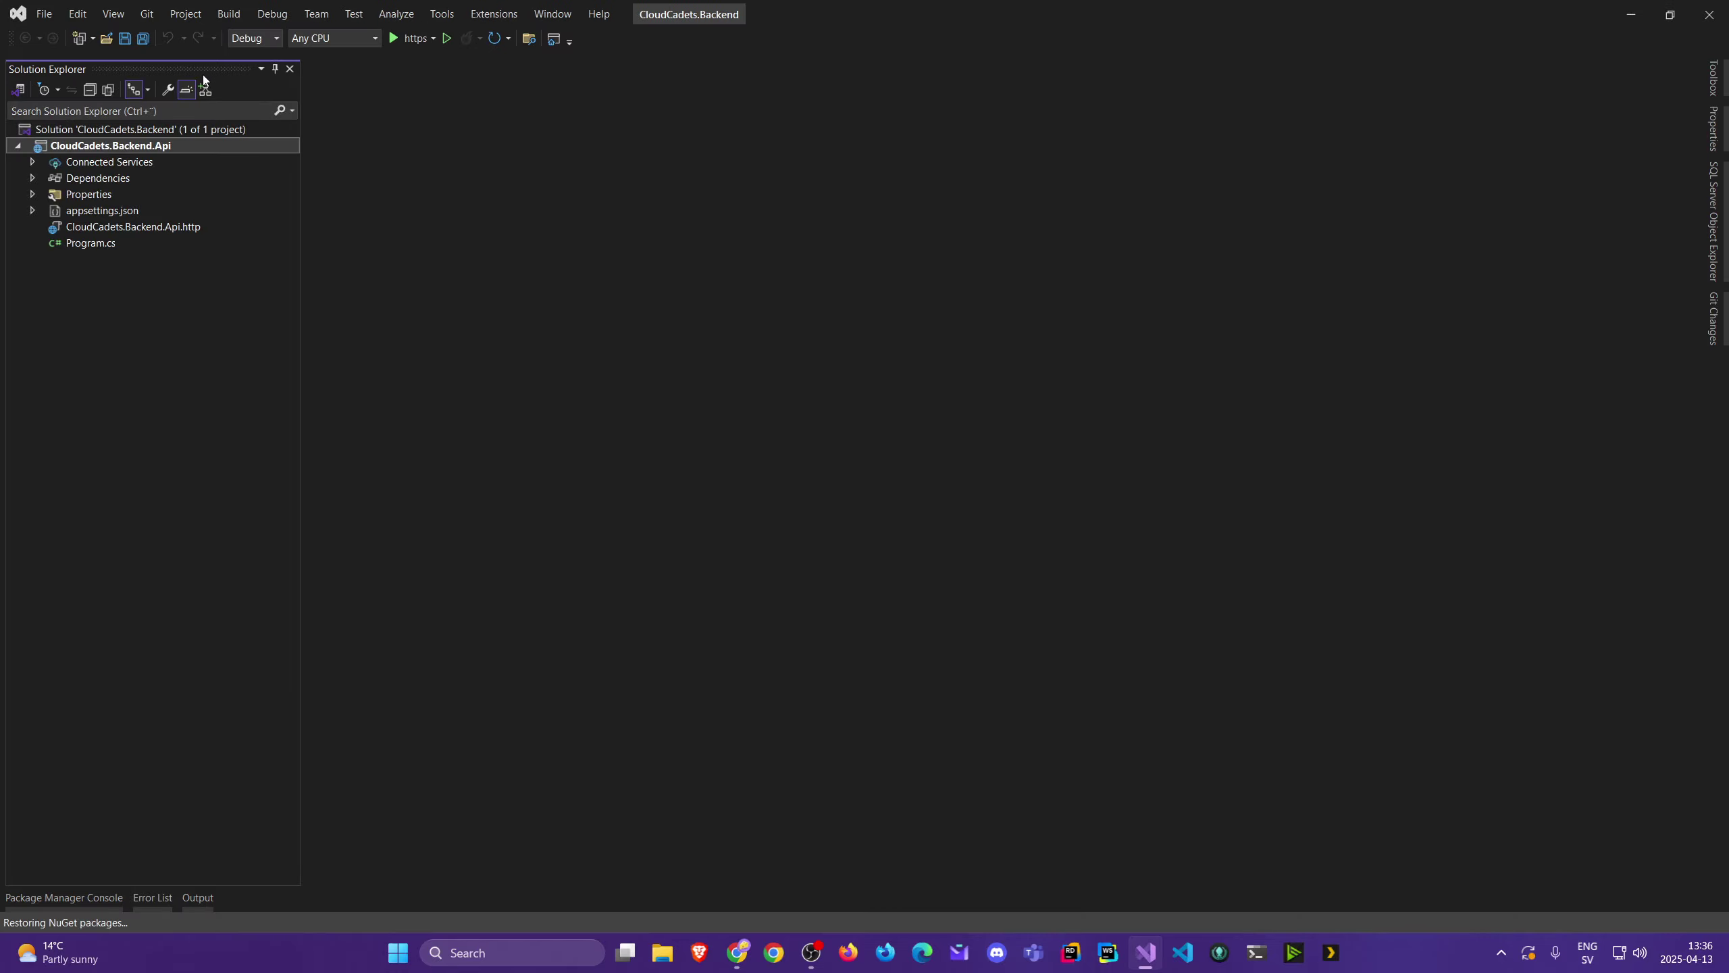
pyautogui.click(151, 17)
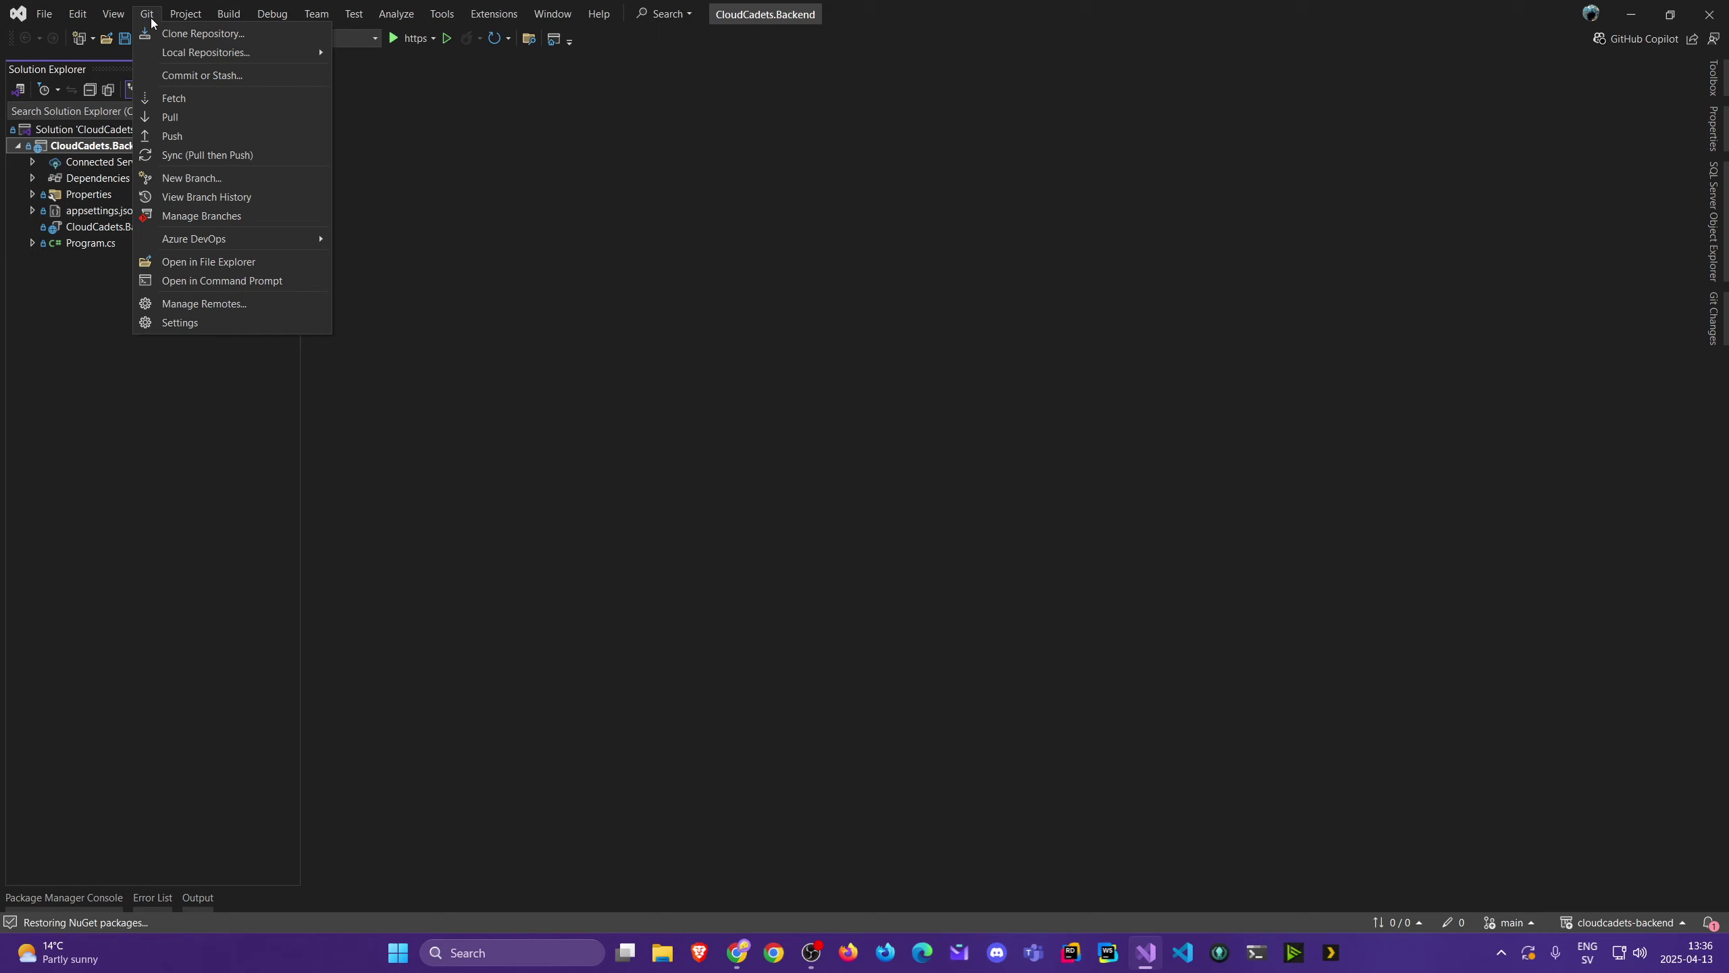
pyautogui.click(200, 216)
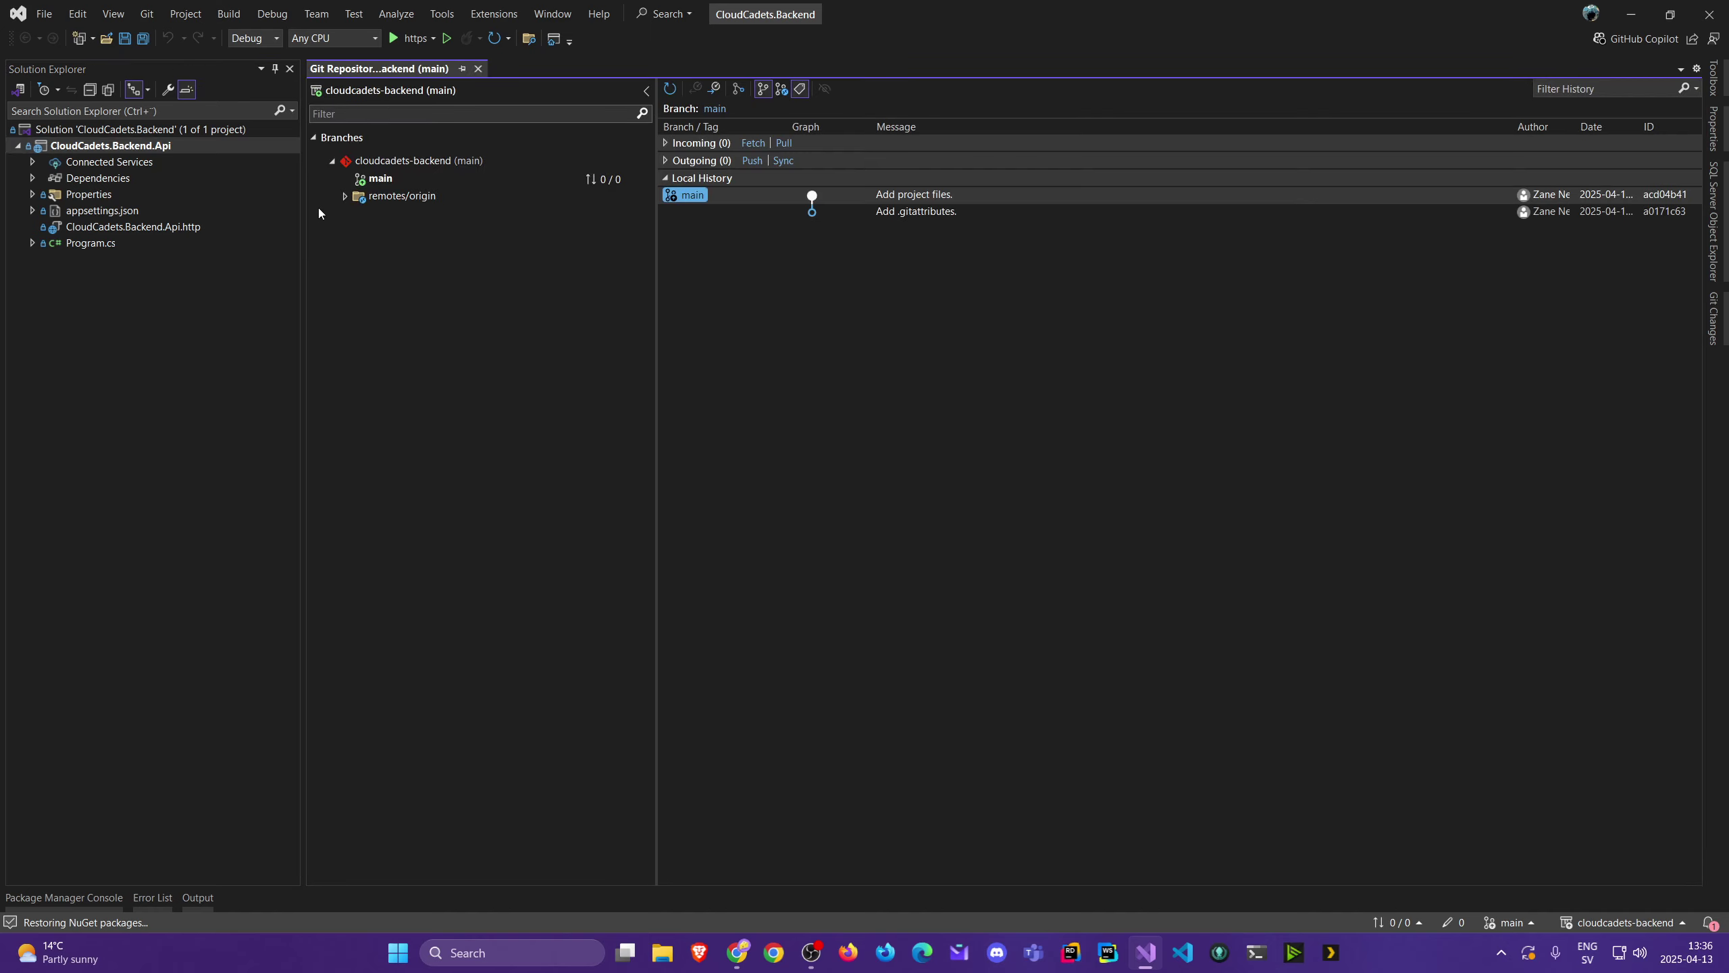
# Step: Fetch the remote branches from origin and check out origin's dev branch locally
pyautogui.click(345, 196)
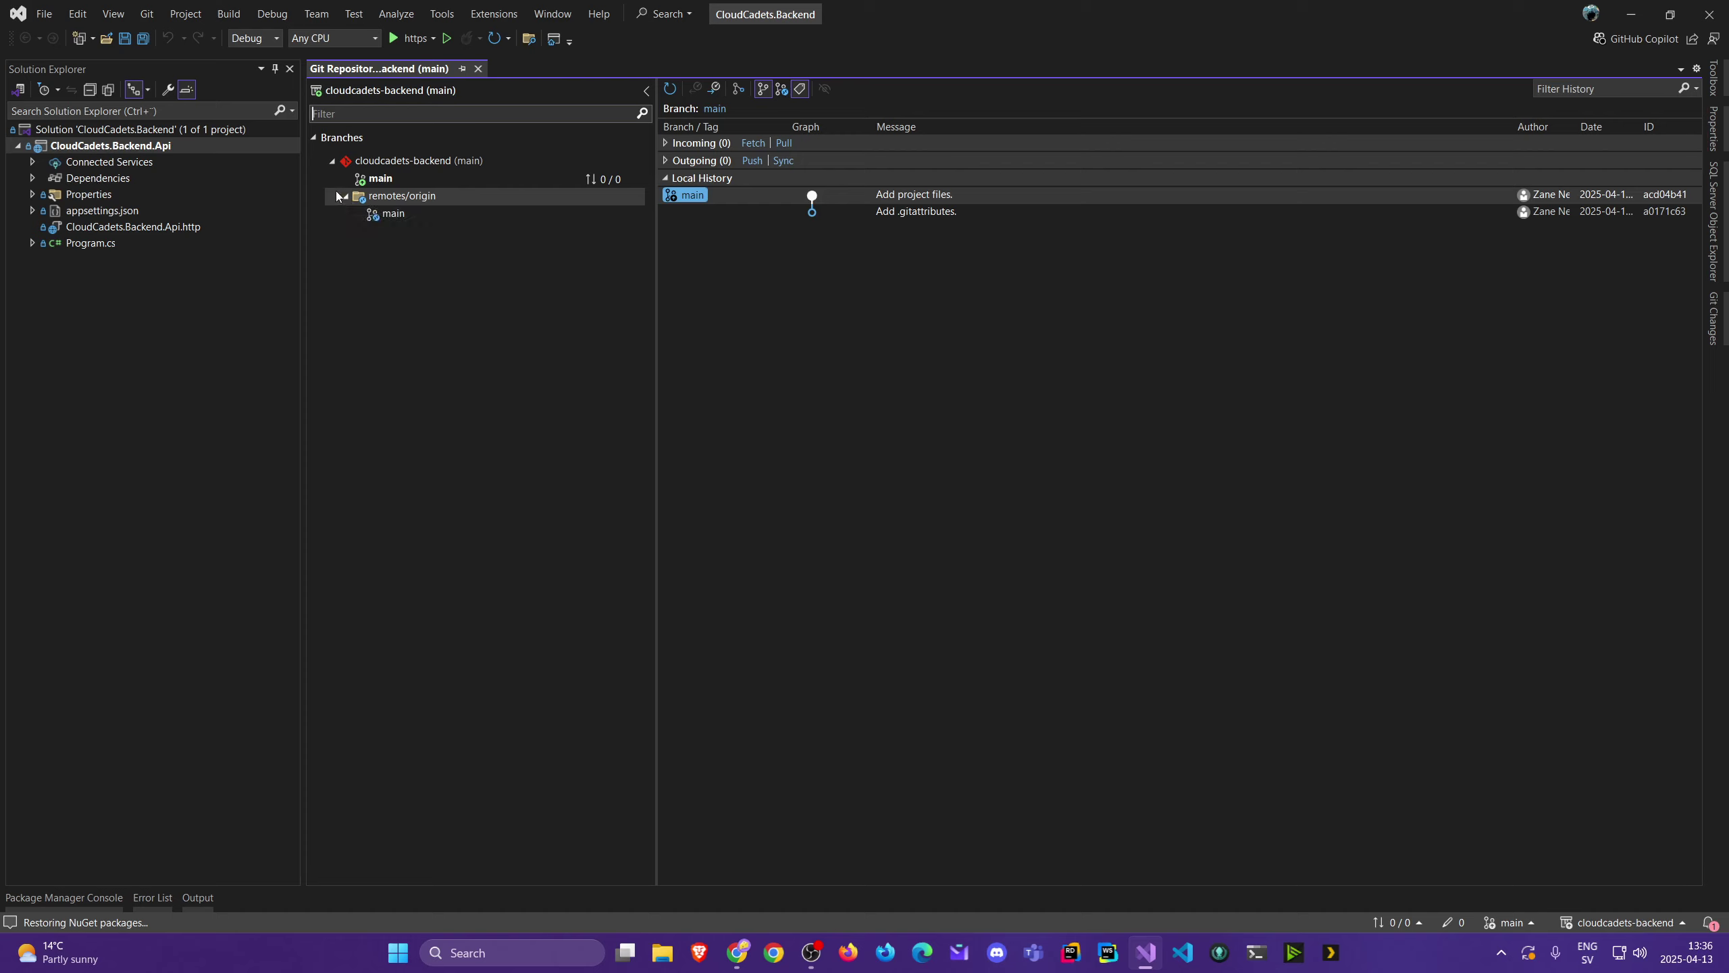
pyautogui.rightClick(405, 199)
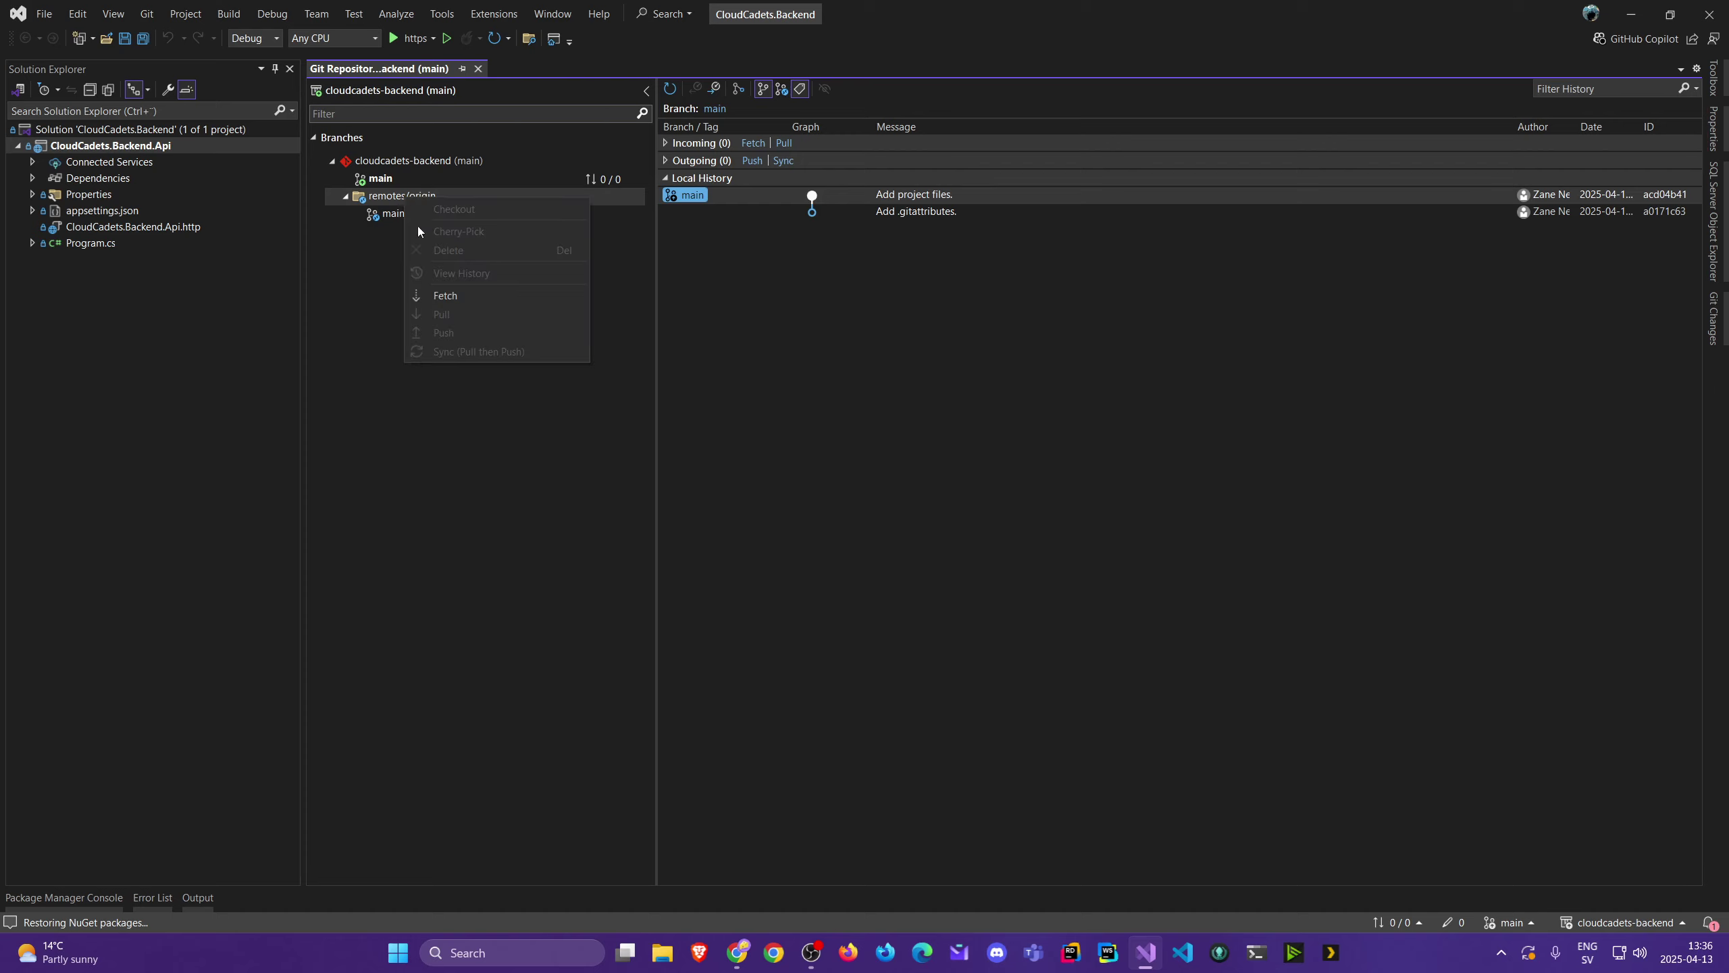
pyautogui.rightClick(386, 195)
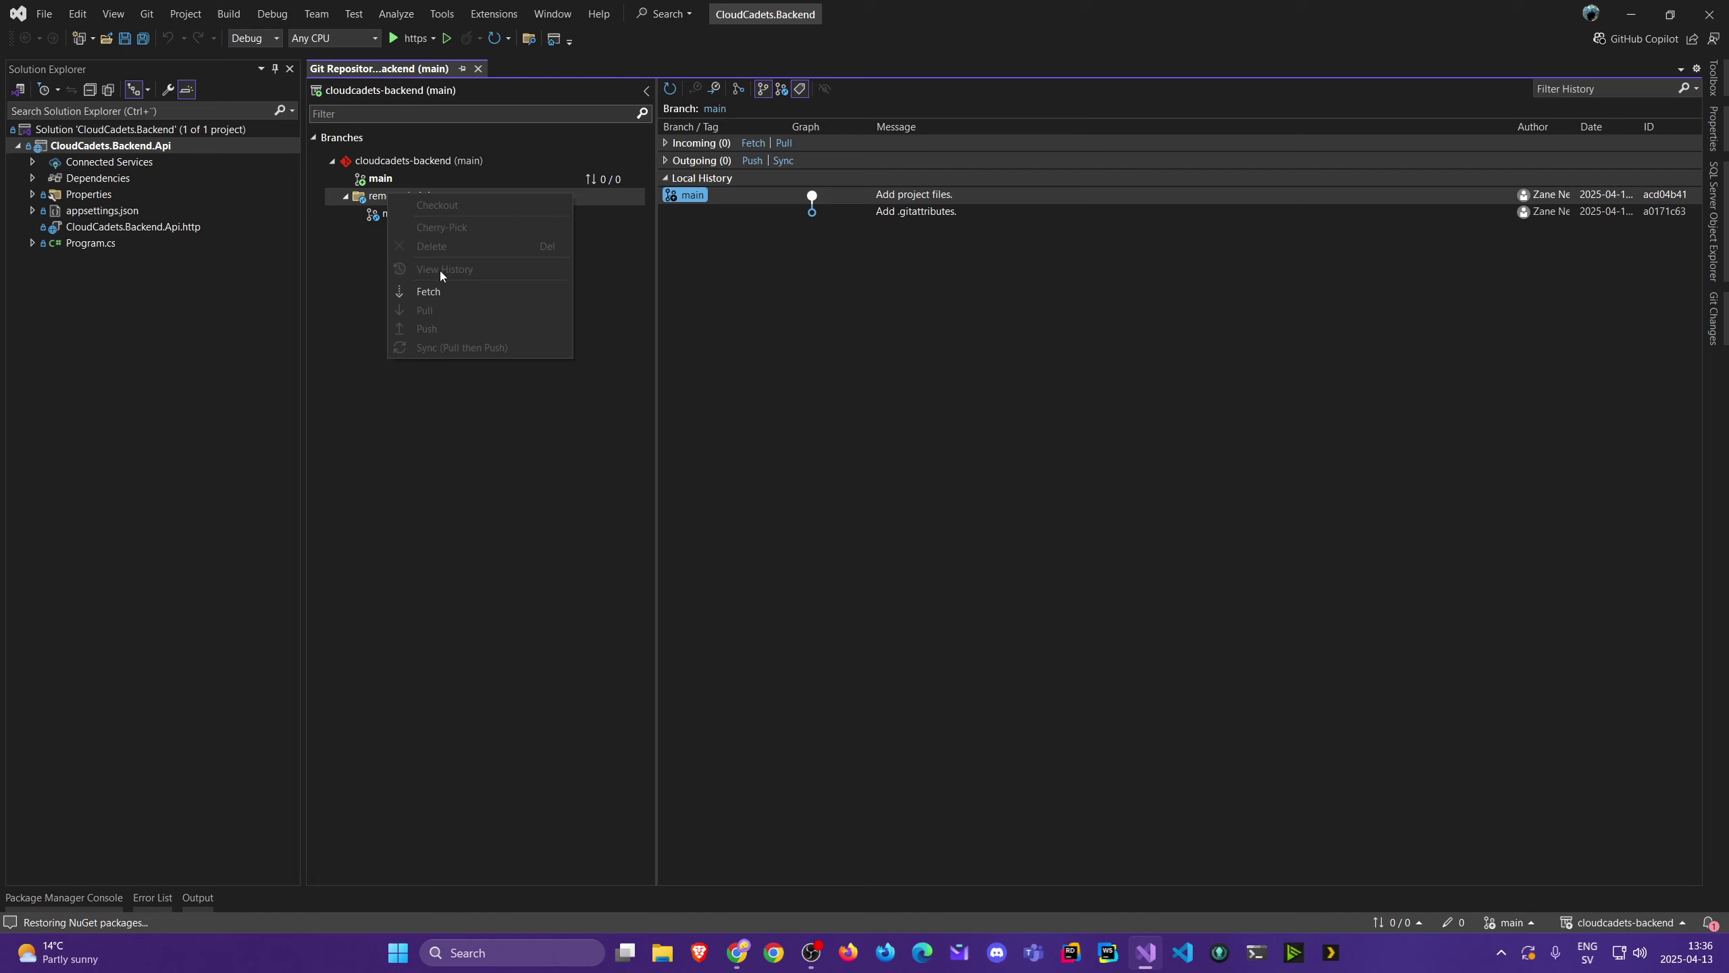
pyautogui.click(446, 291)
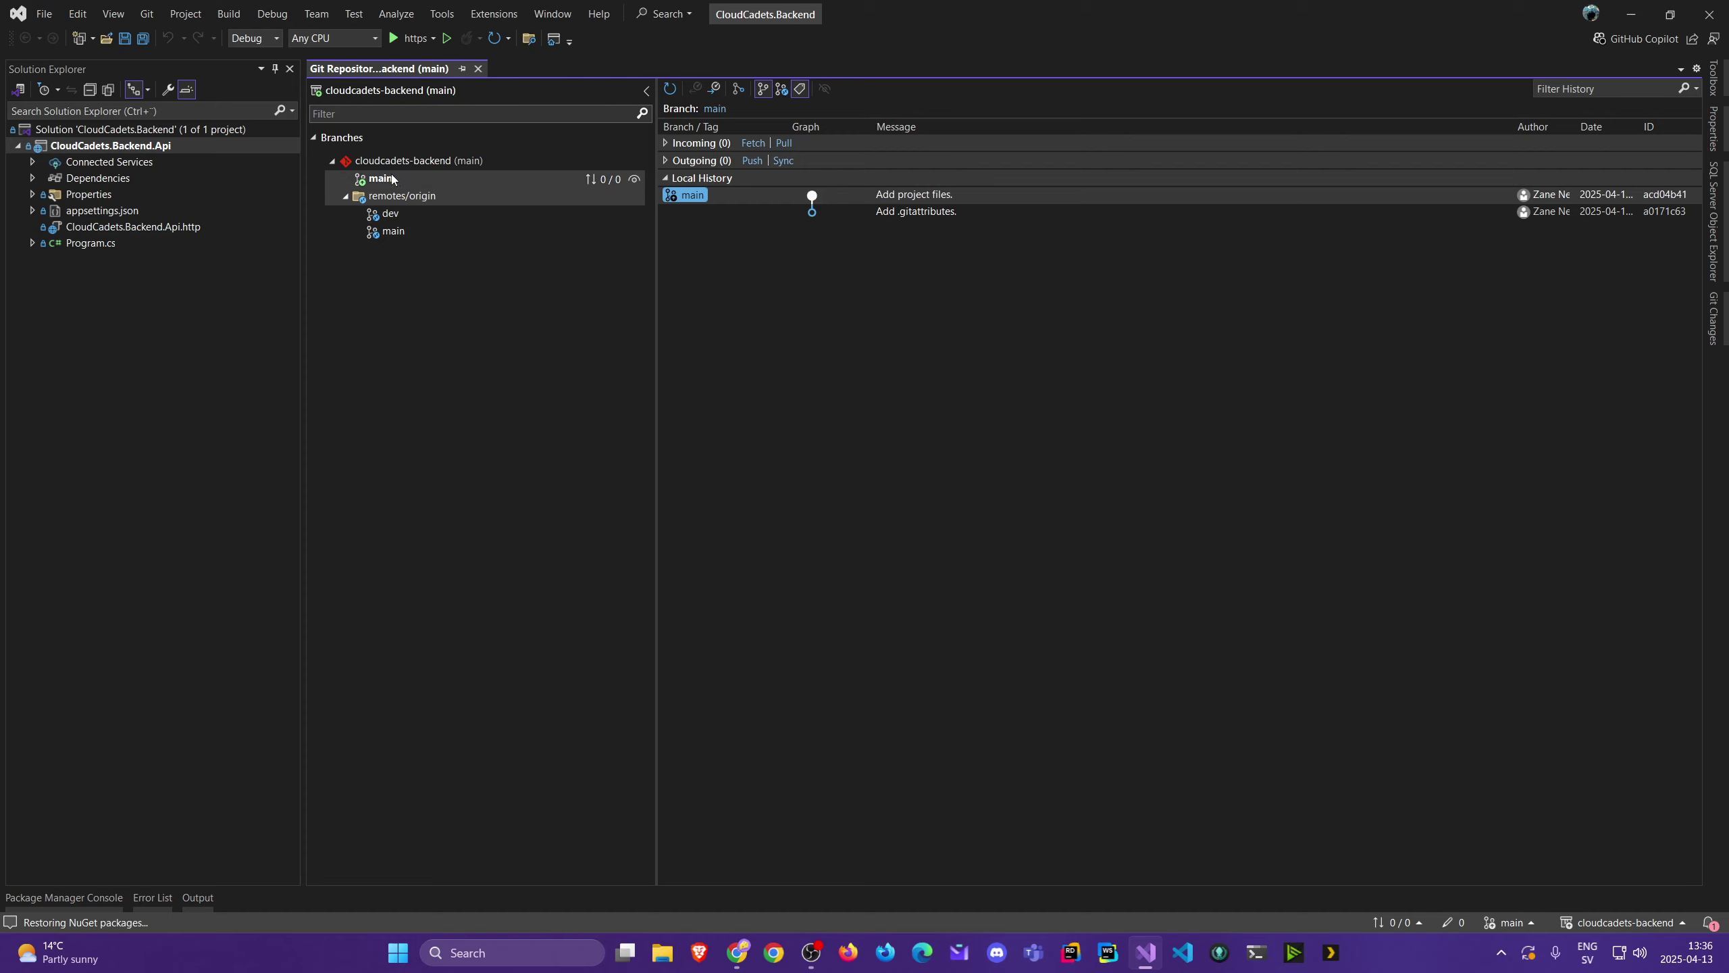
pyautogui.rightClick(393, 214)
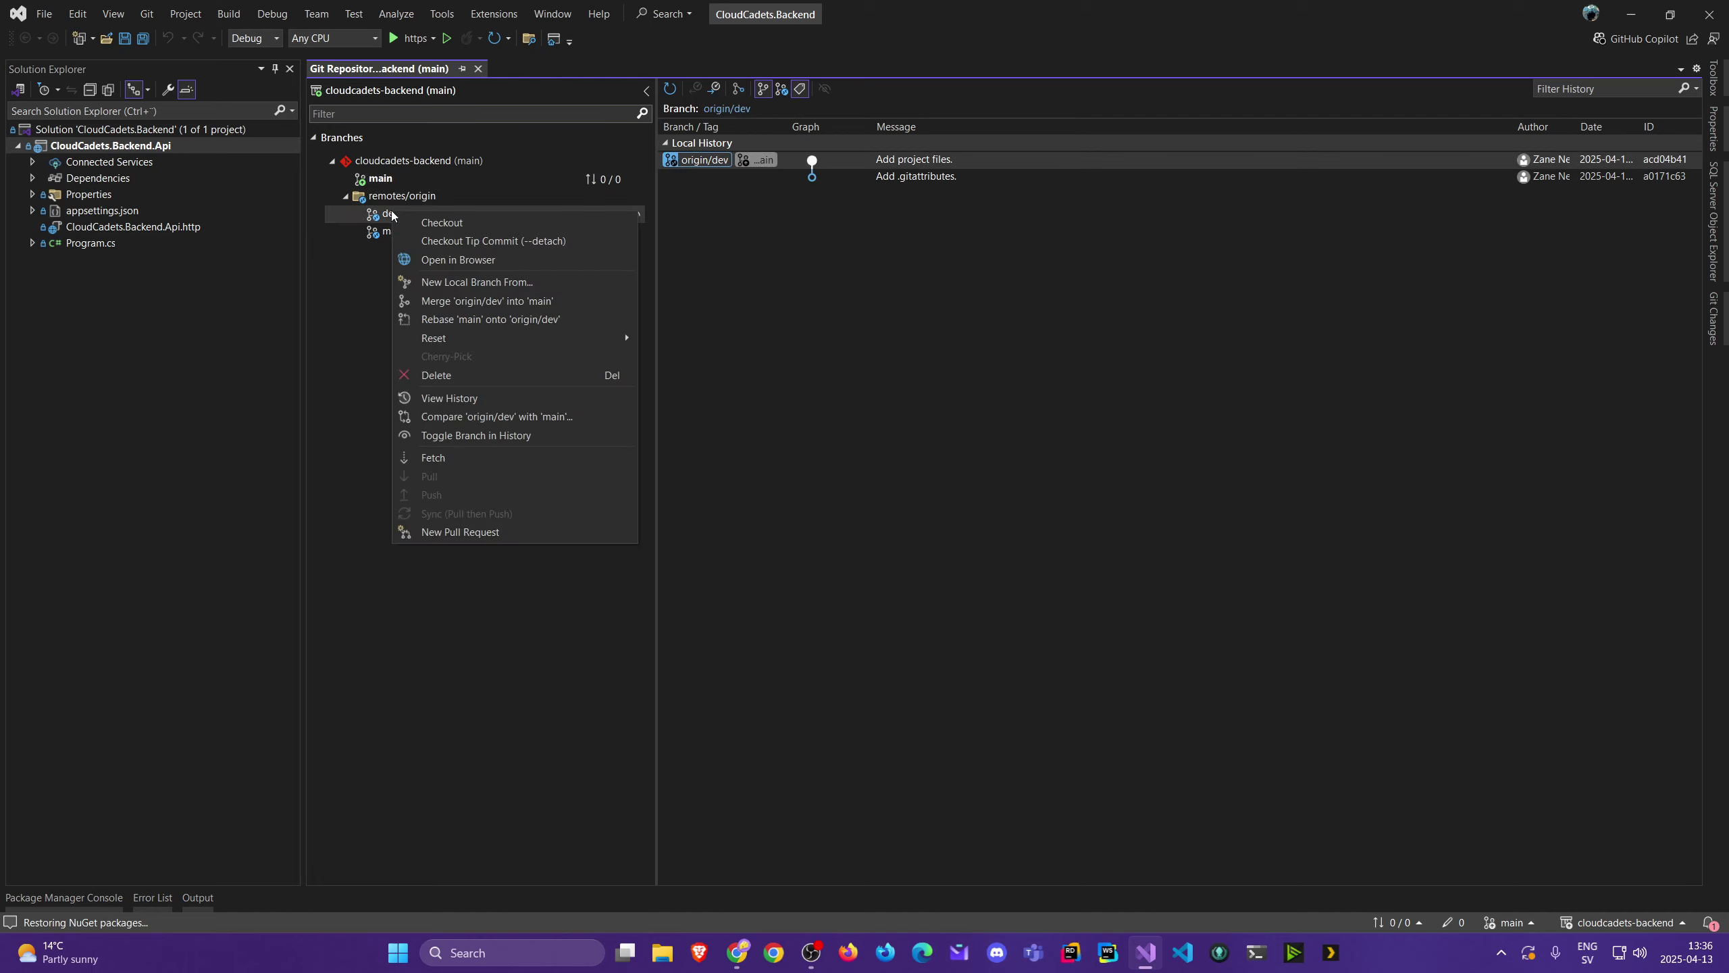
pyautogui.click(451, 223)
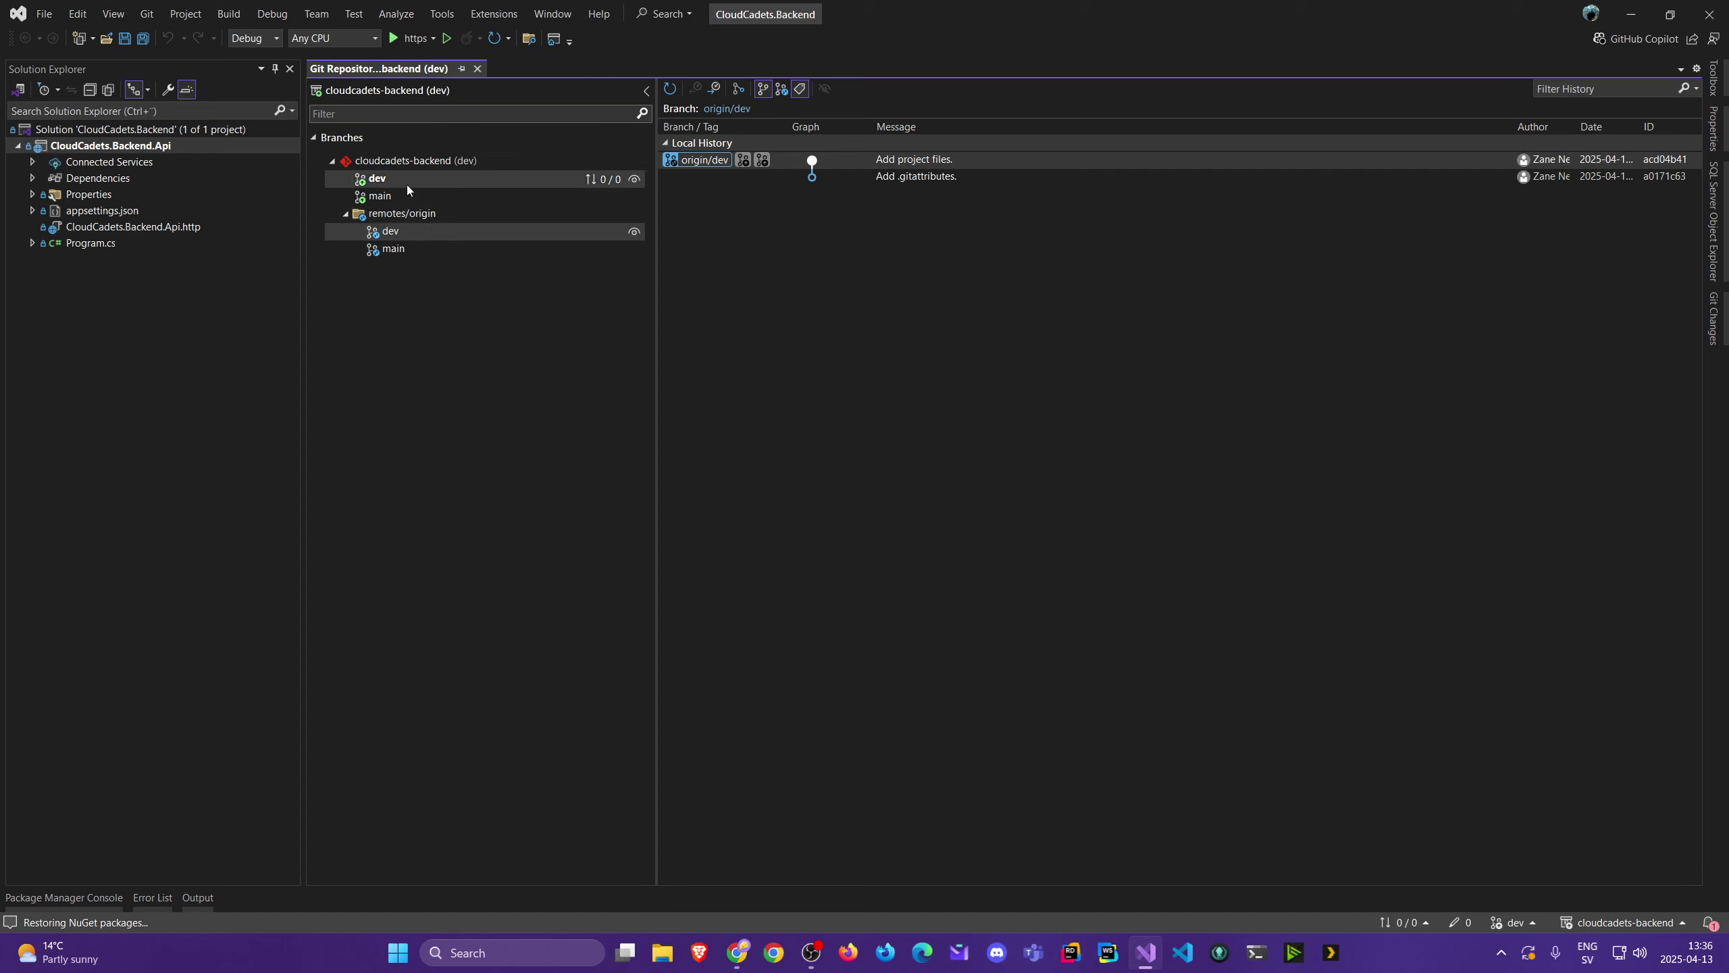
# Step: Switch the working branch to main and back to dev
pyautogui.click(1512, 921)
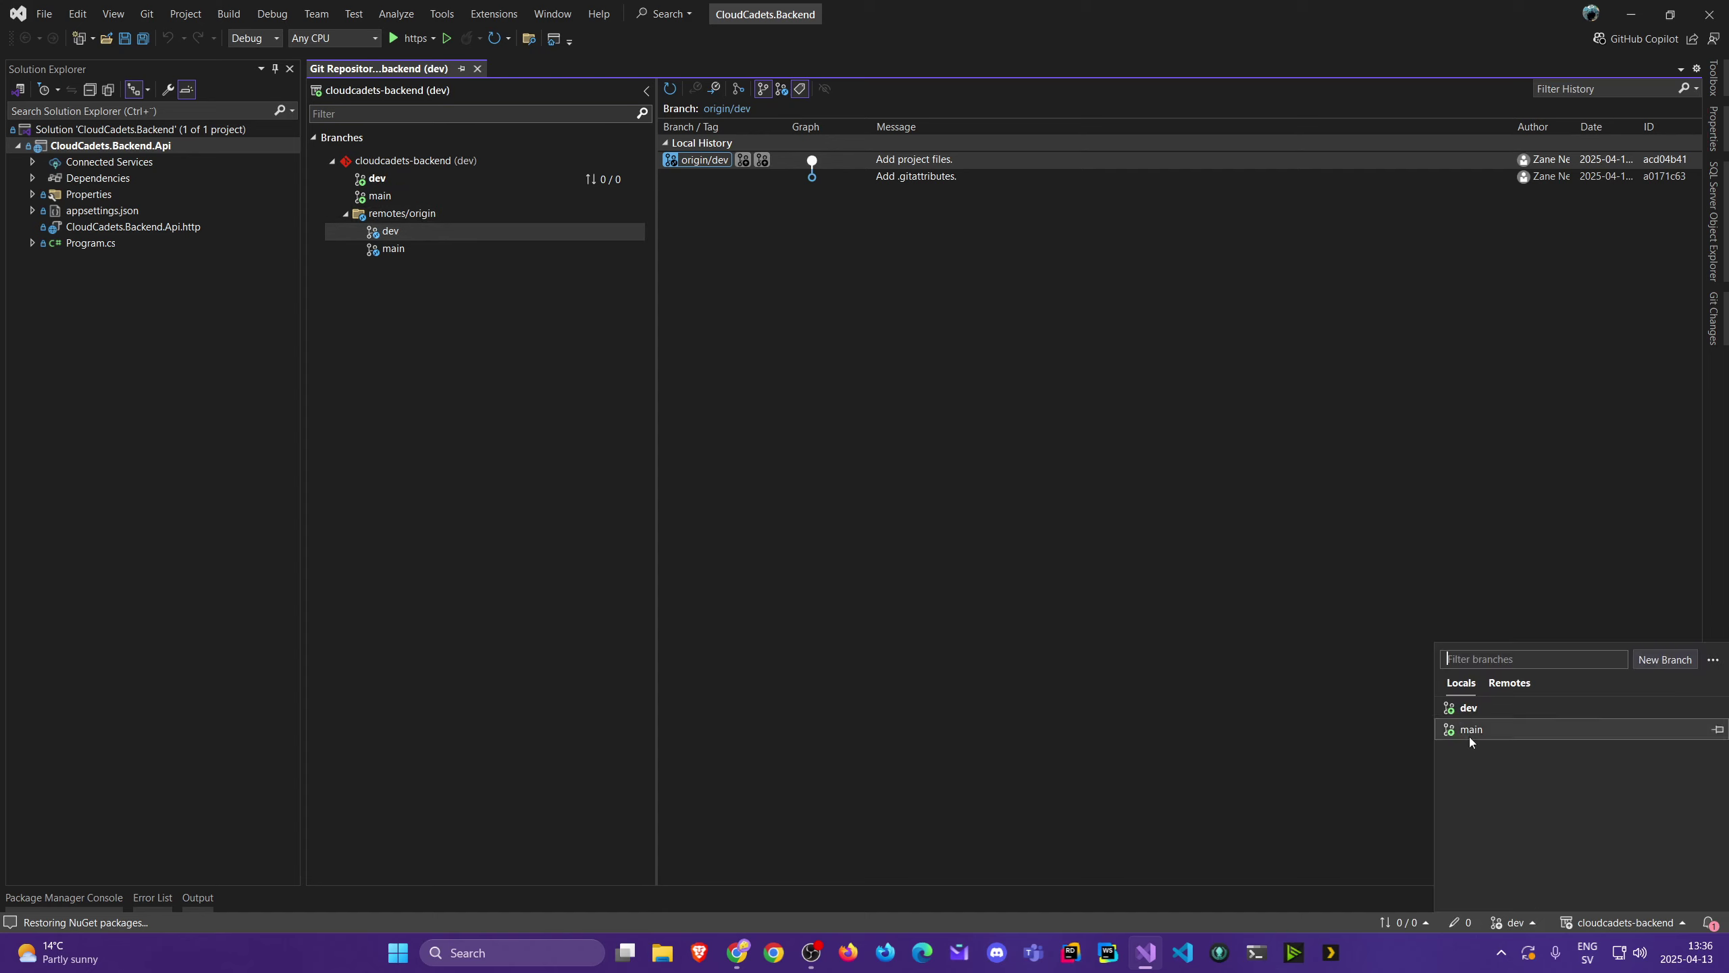
pyautogui.click(1471, 729)
pyautogui.click(1522, 922)
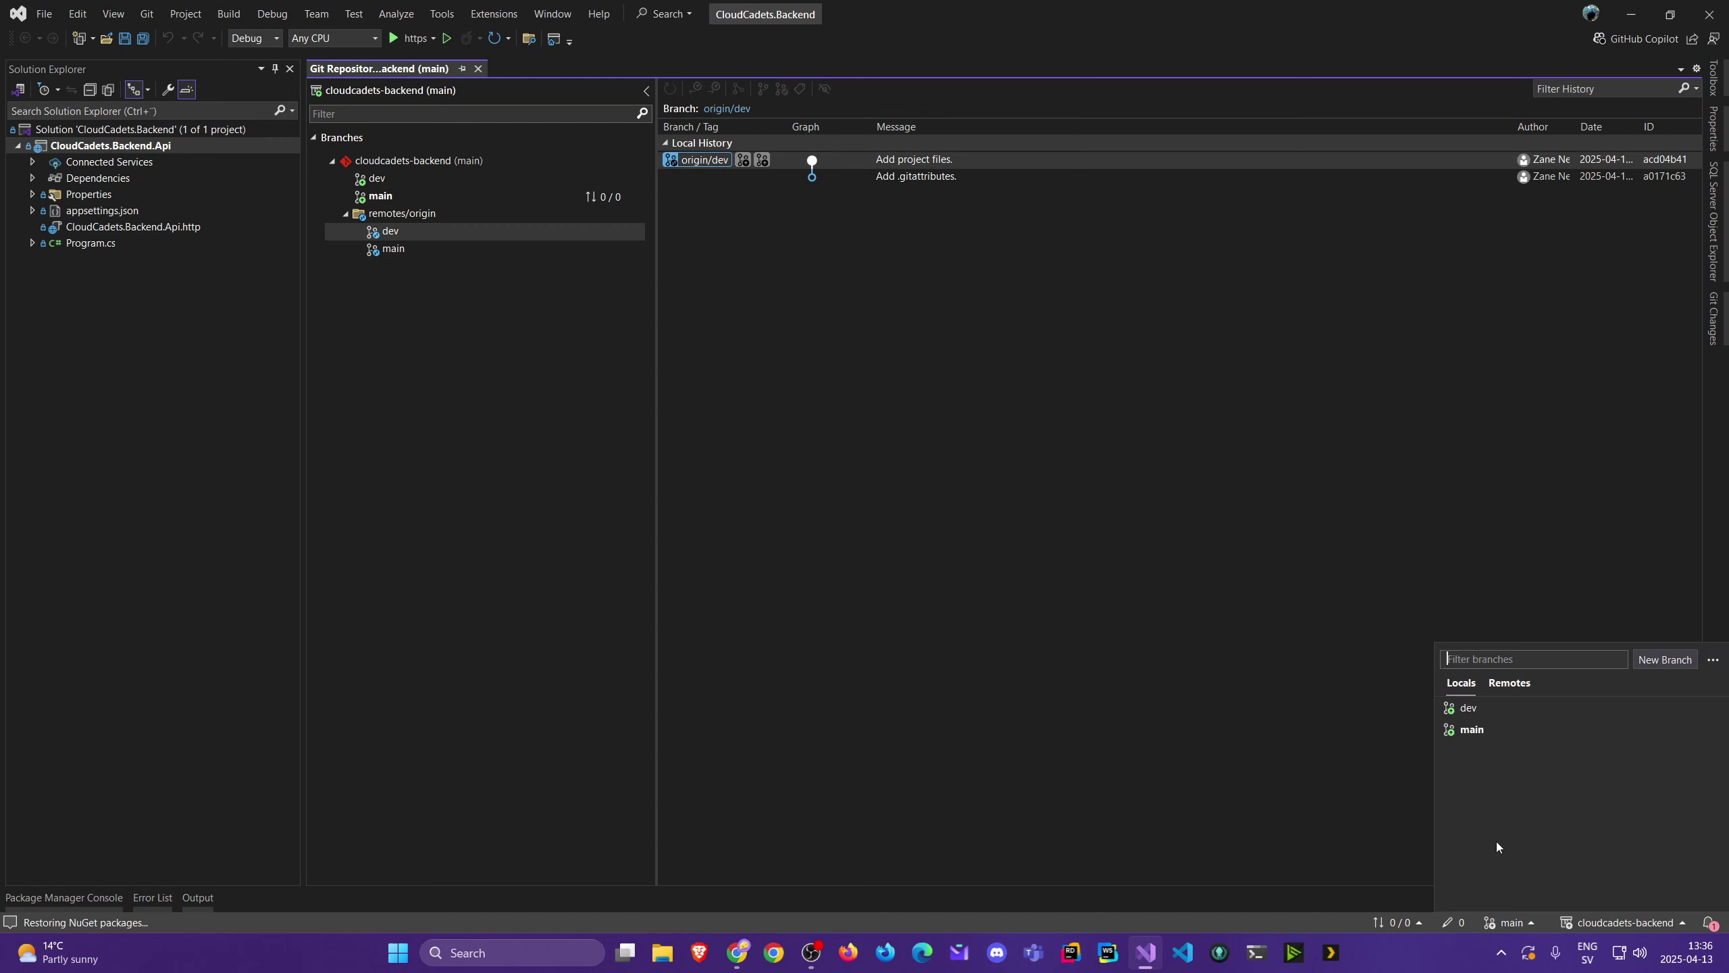
pyautogui.click(1467, 708)
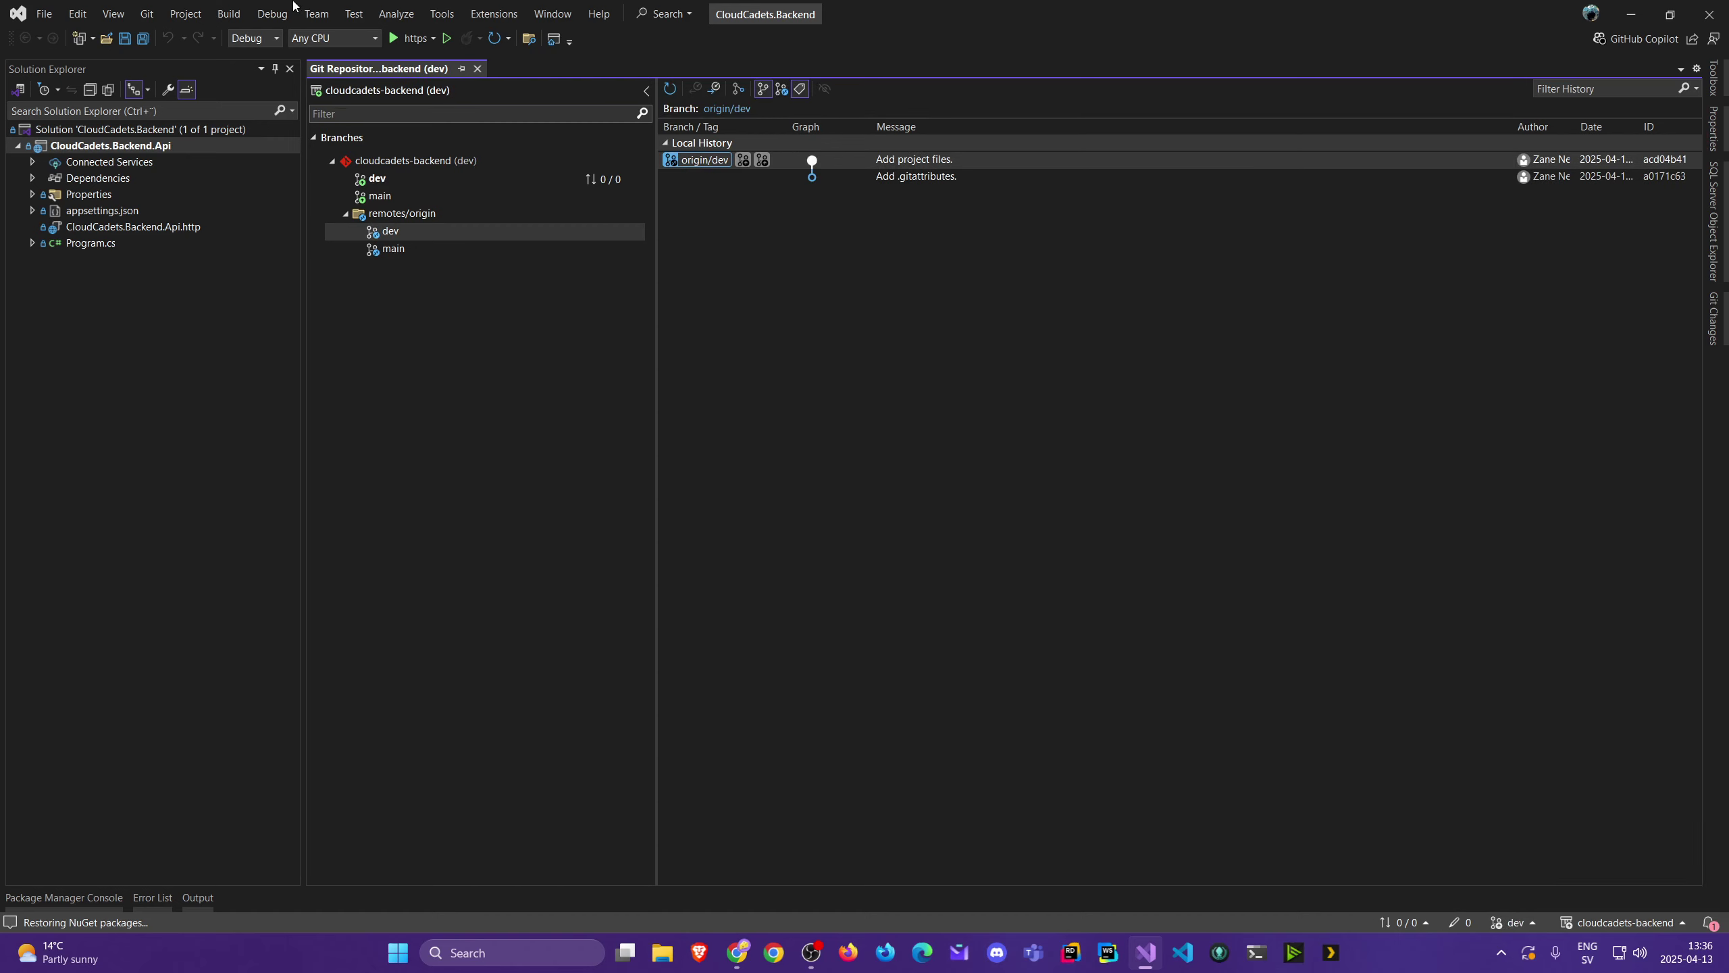
pyautogui.click(477, 69)
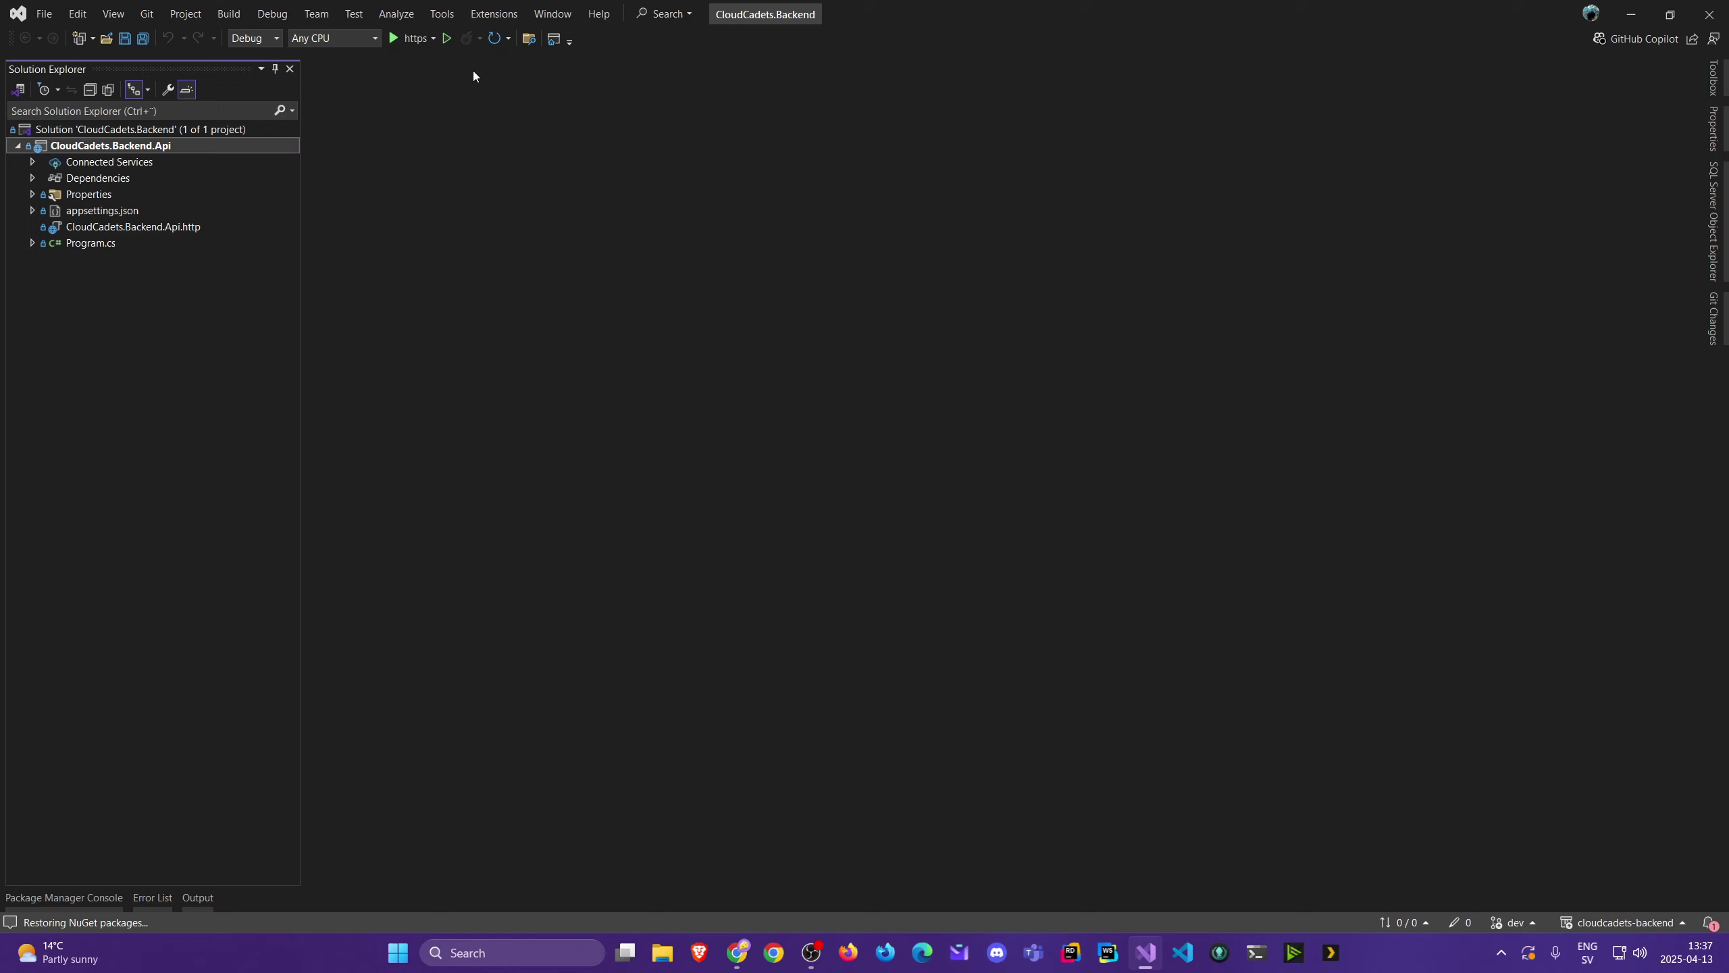
pyautogui.click(150, 14)
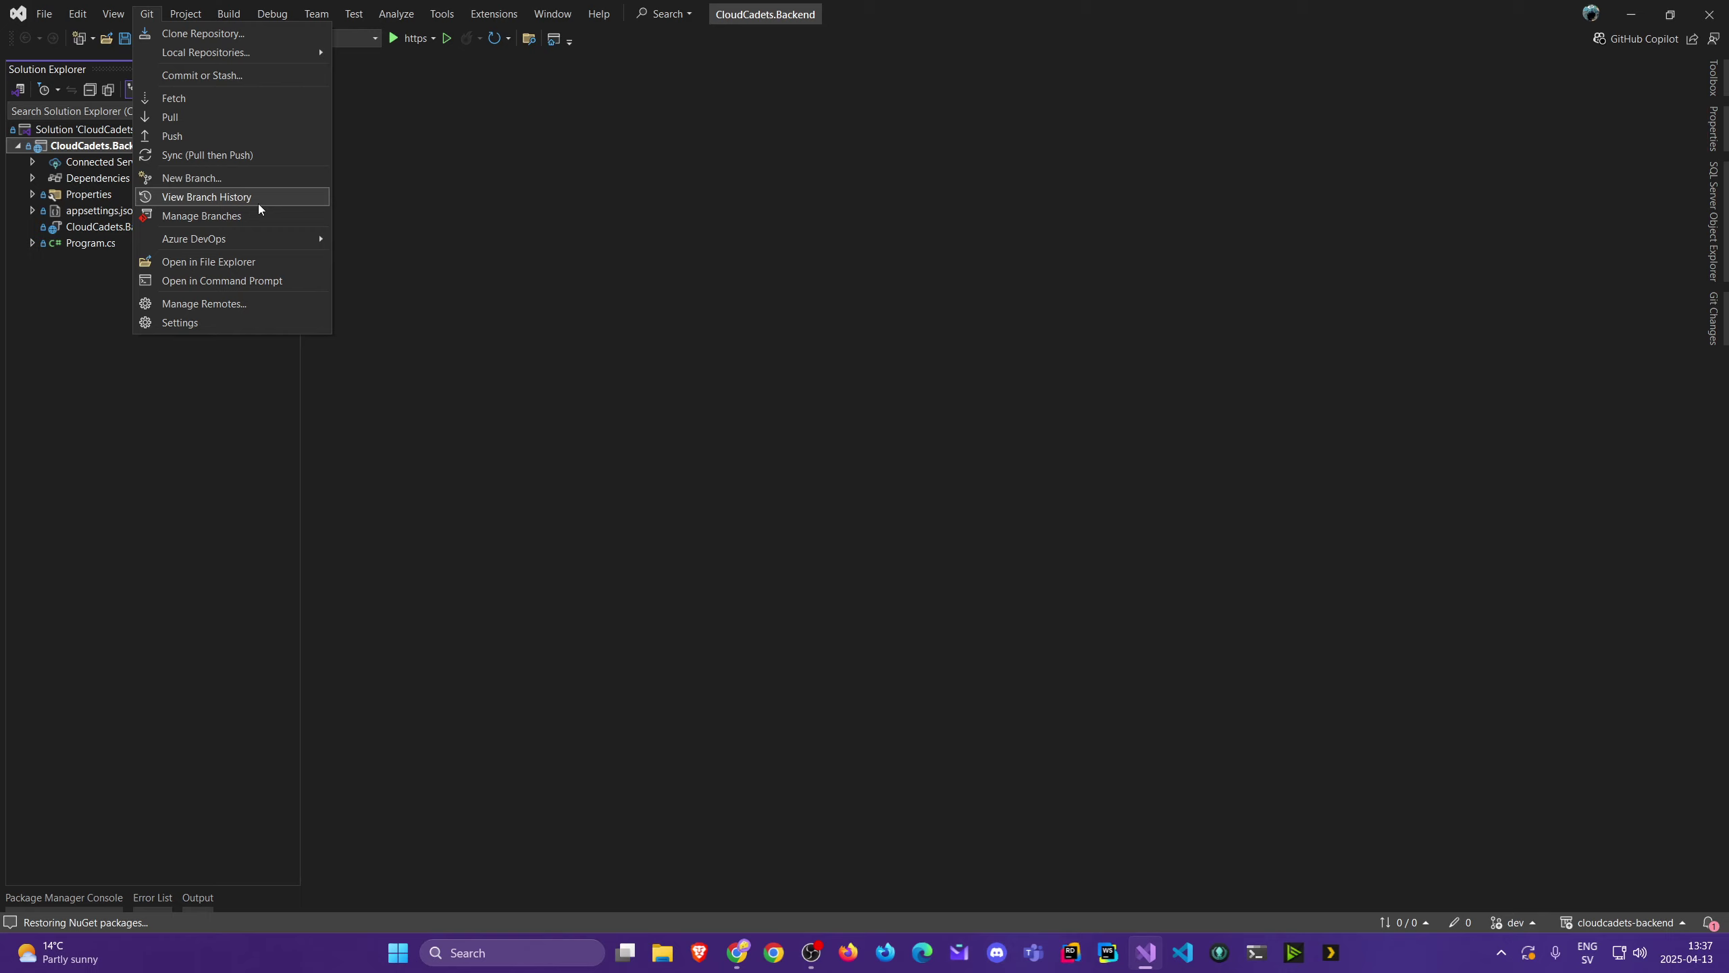
pyautogui.click(340, 166)
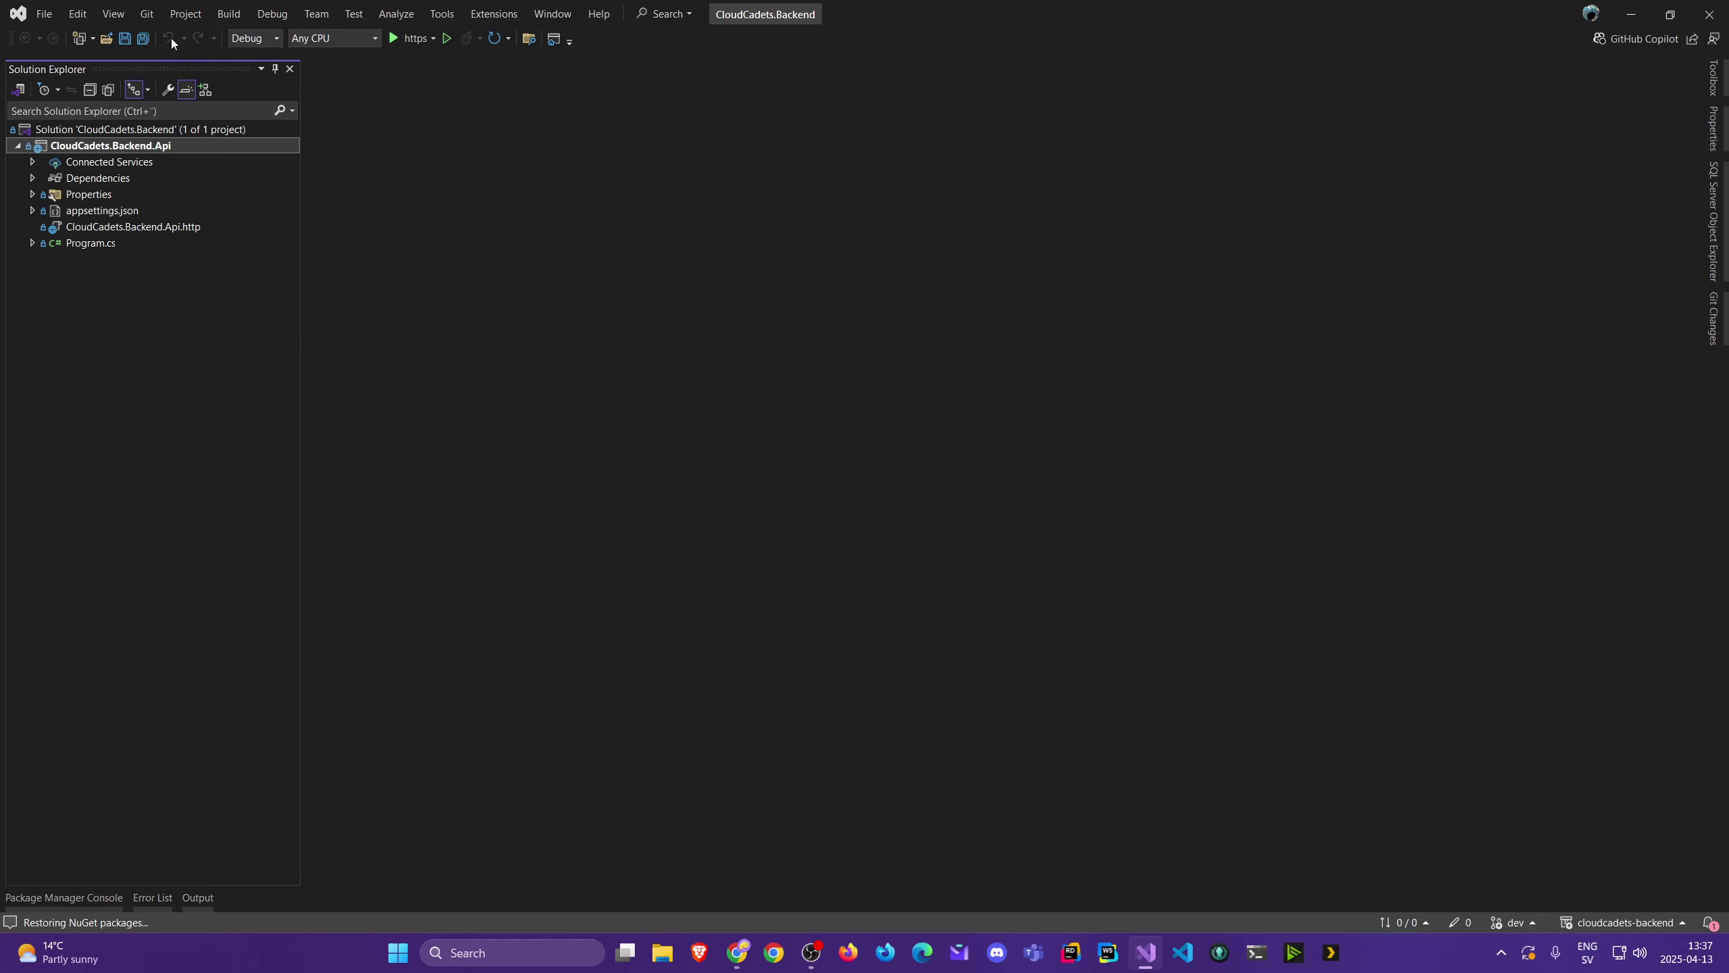
pyautogui.click(148, 14)
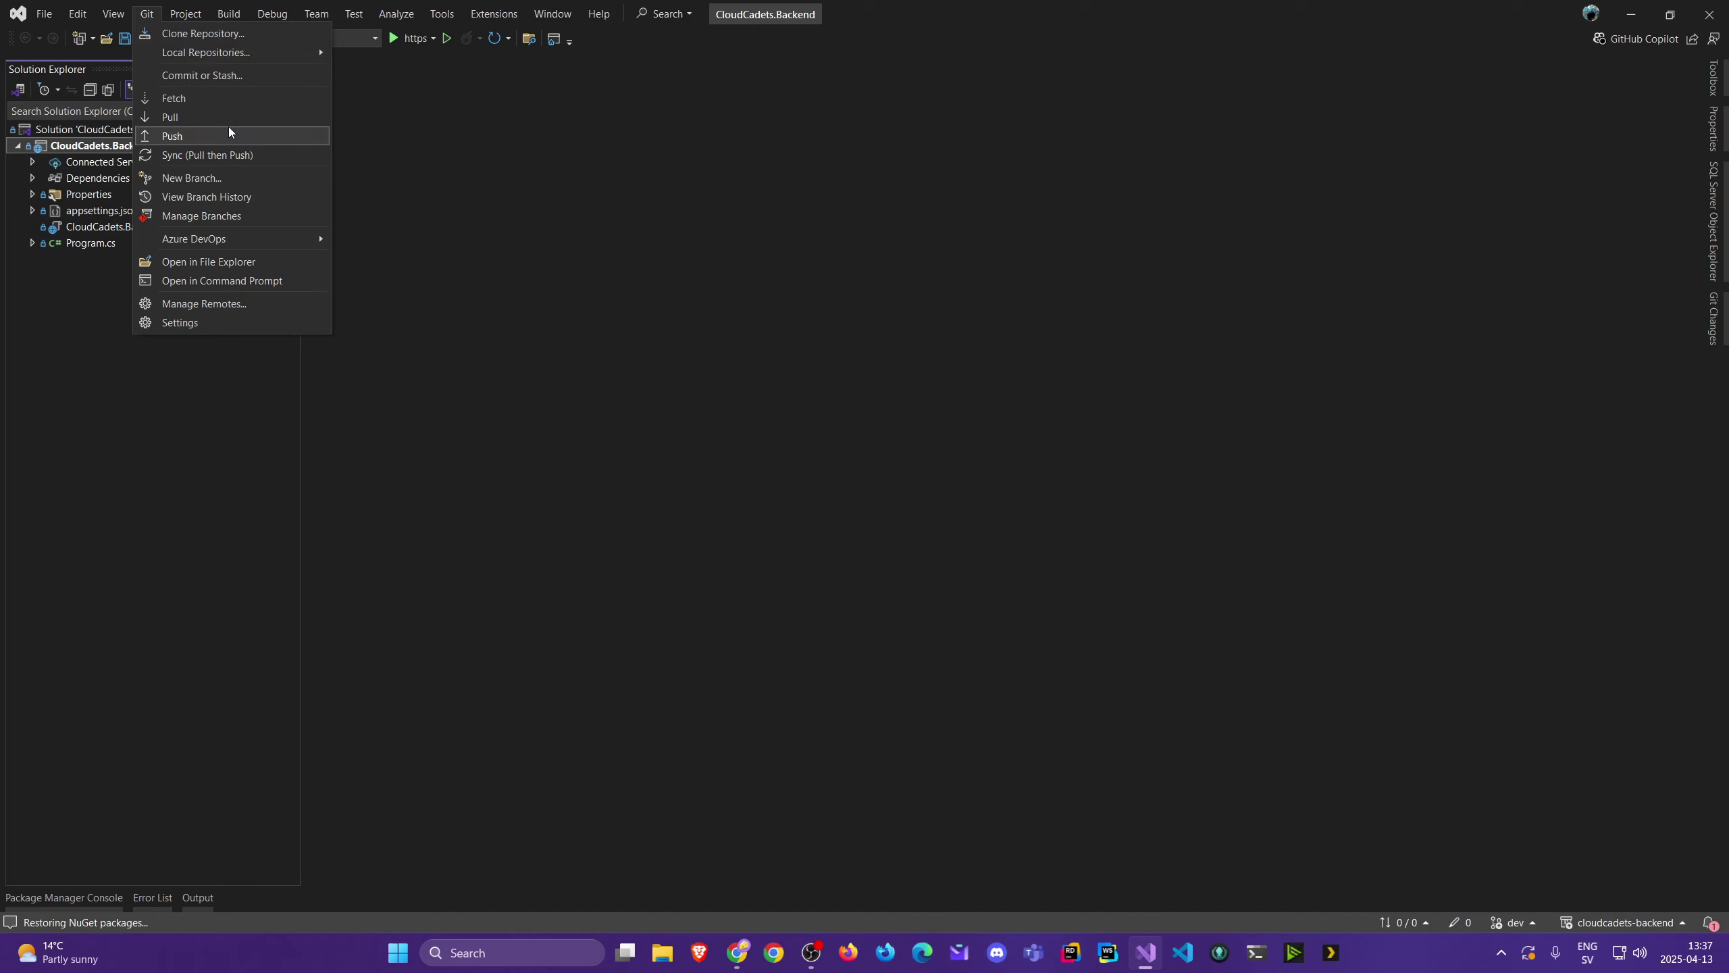
pyautogui.click(238, 175)
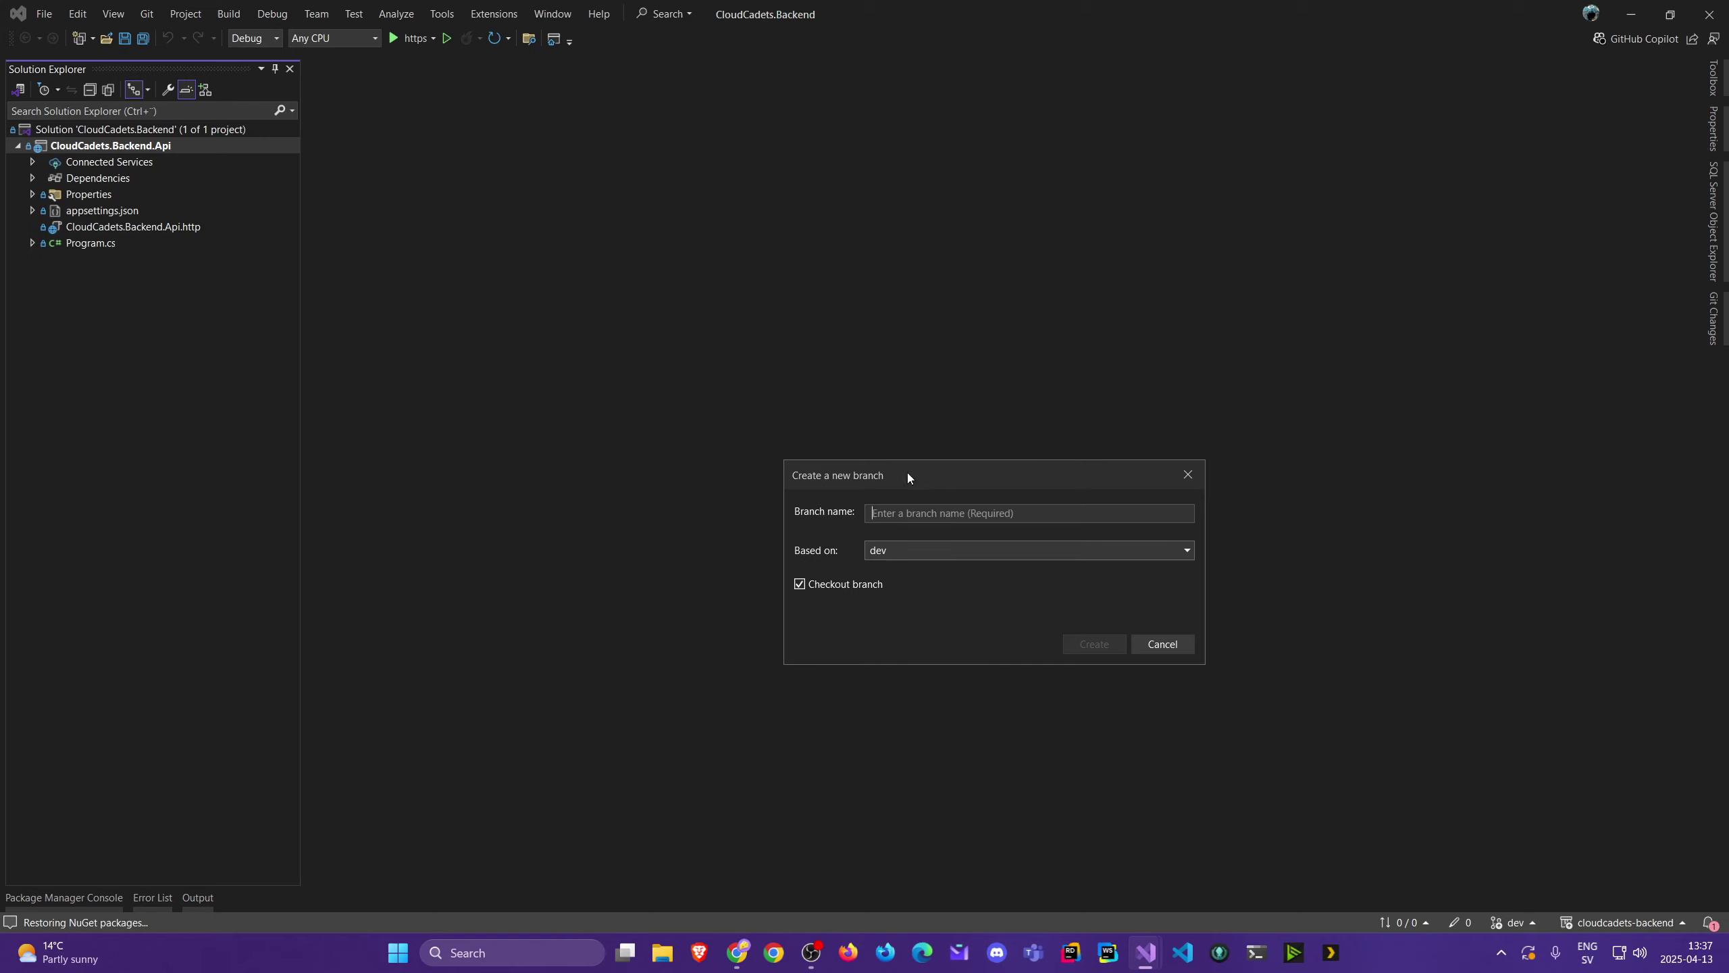
pyautogui.write('products-api-feature')
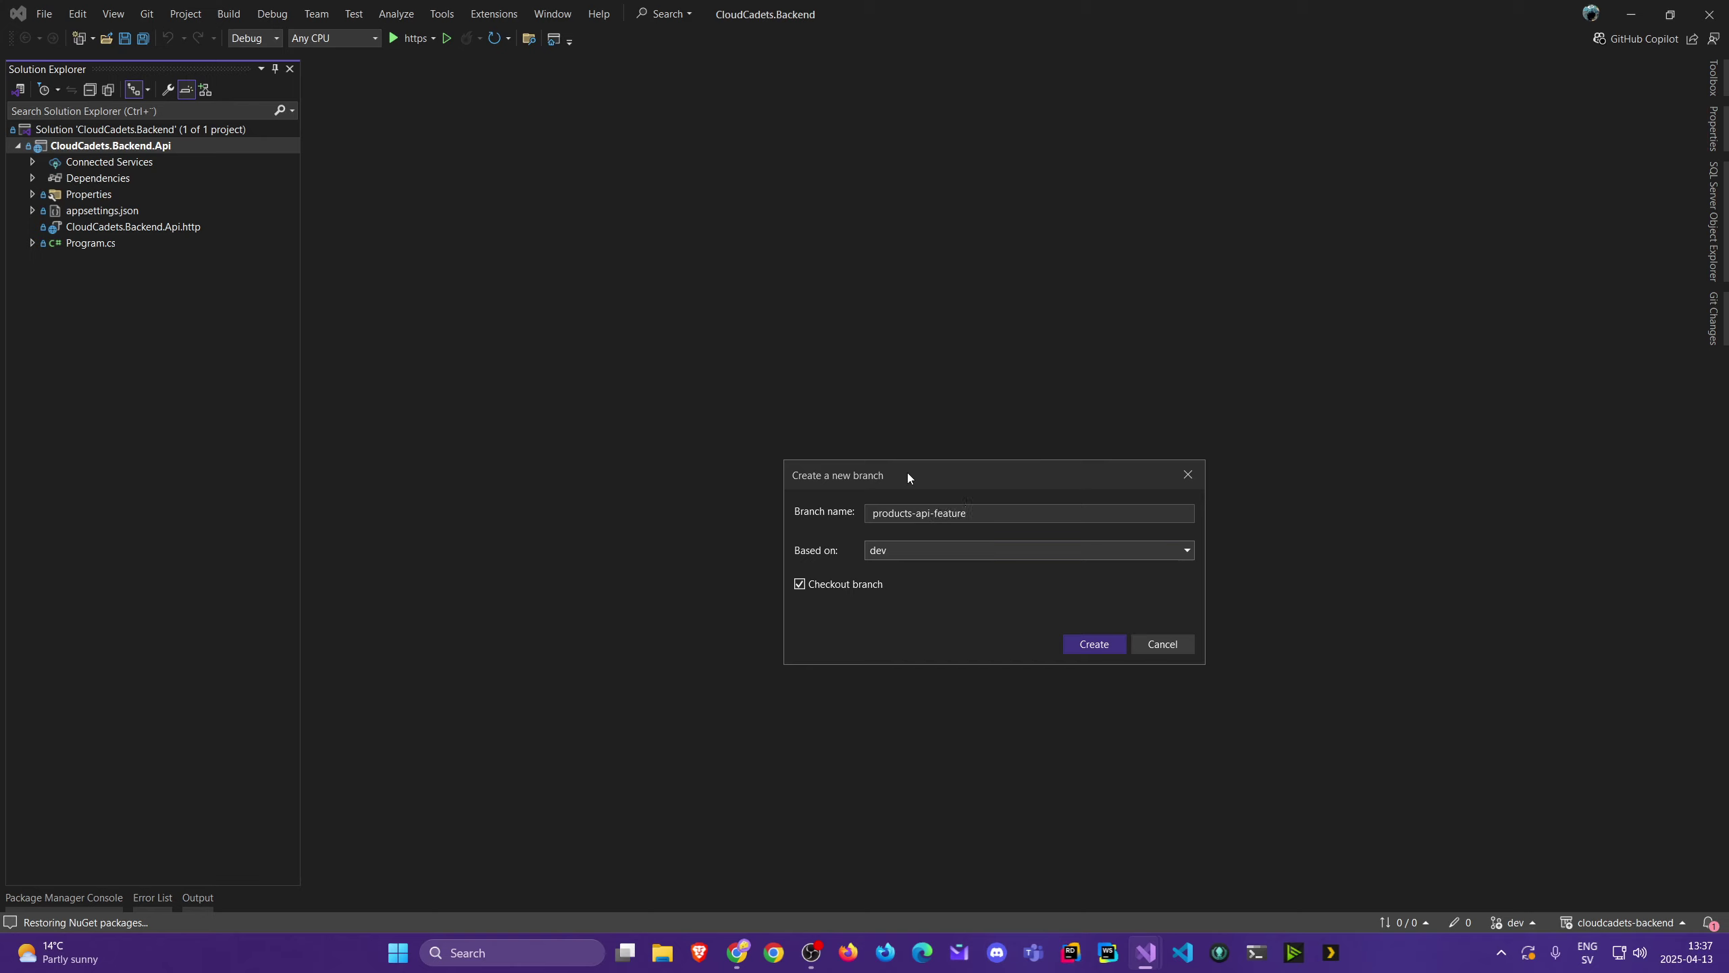
pyautogui.click(1172, 652)
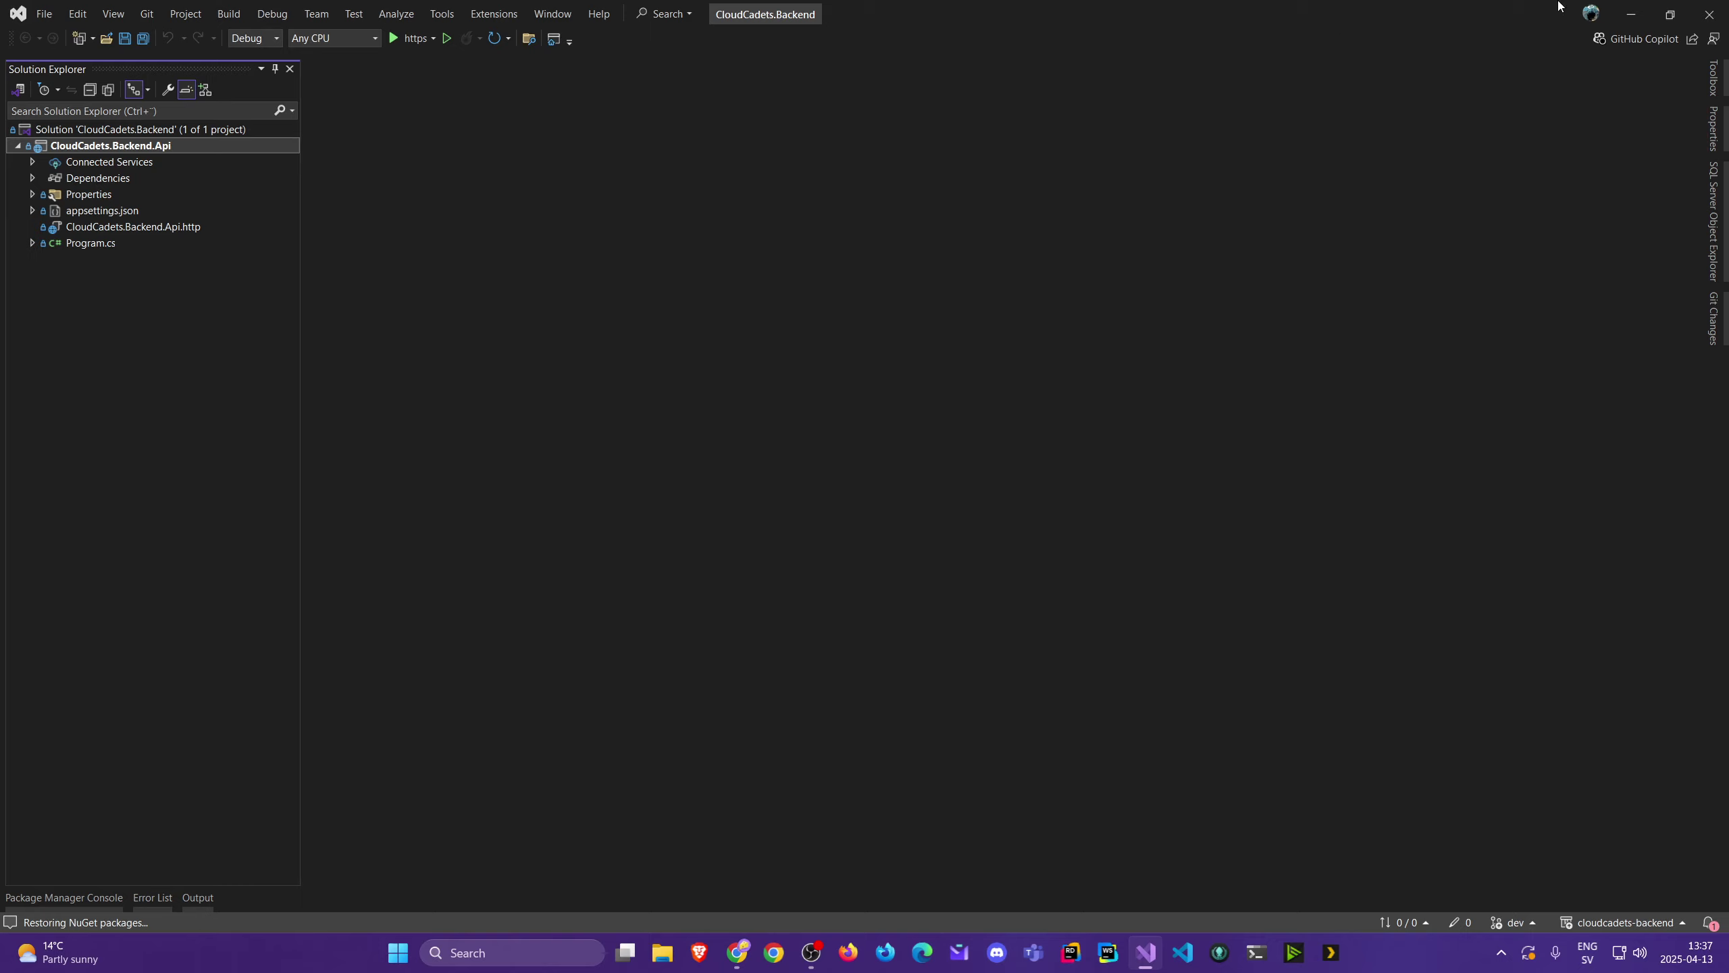
# Step: Close the backend solution in Visual Studio and show the branches of the cloudcadets-frontend repository in Azure DevOps
pyautogui.click(1708, 13)
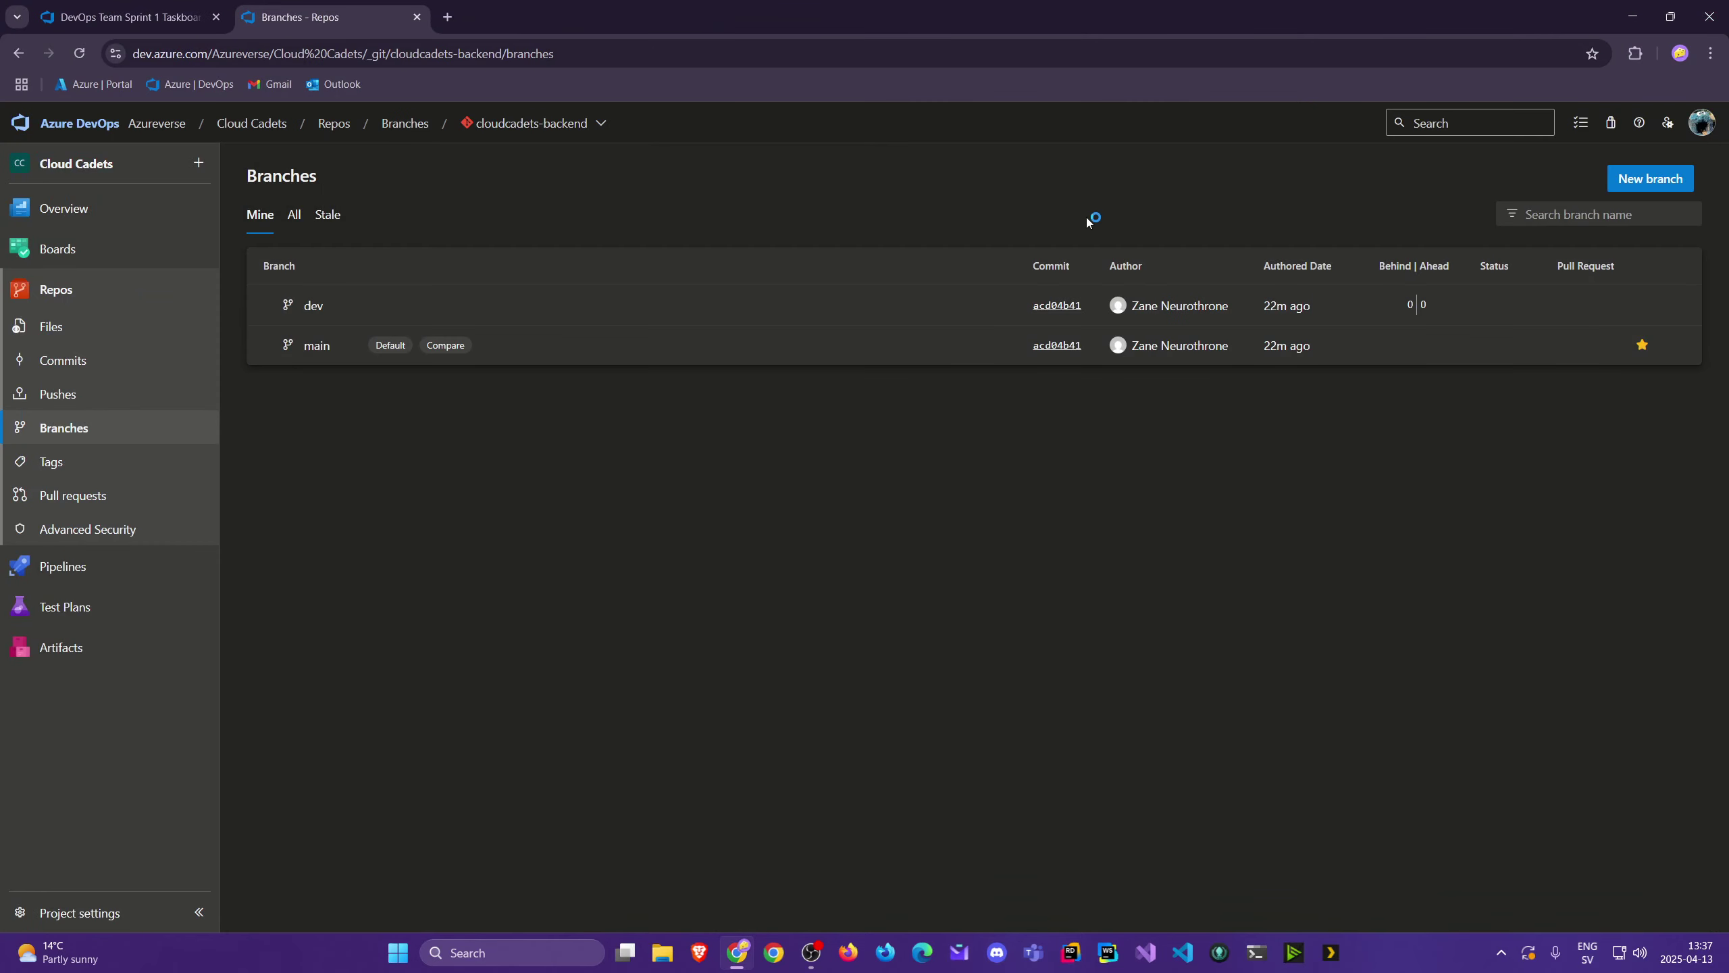
pyautogui.click(534, 123)
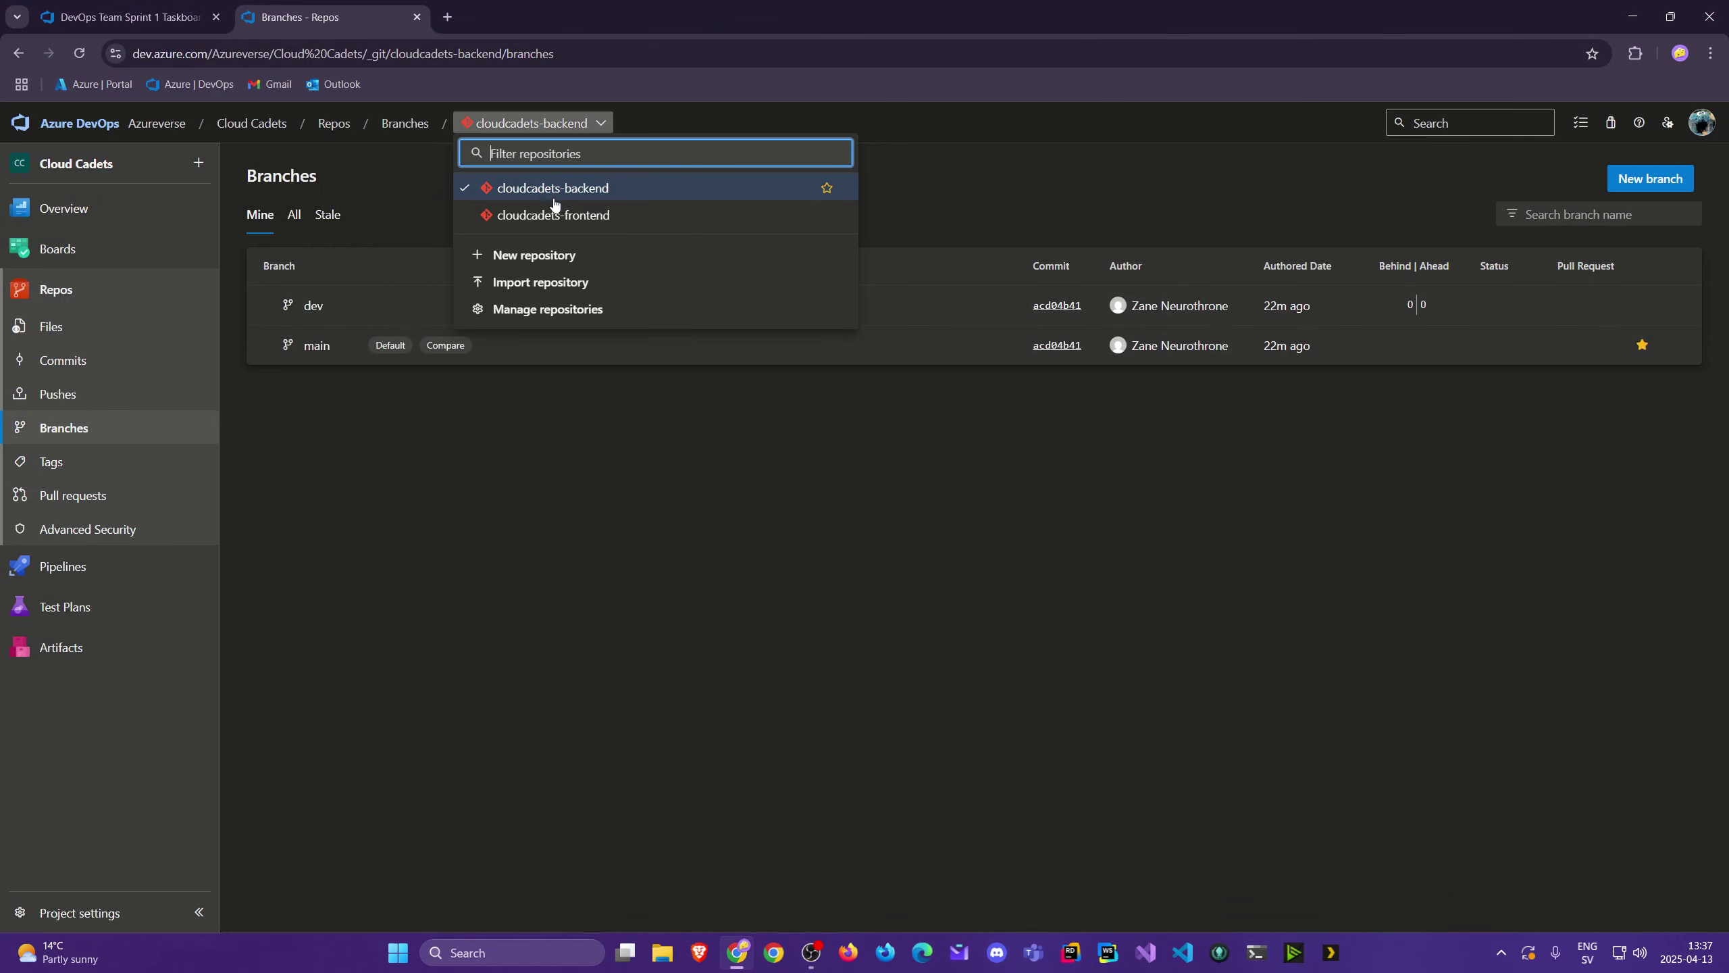
pyautogui.click(559, 214)
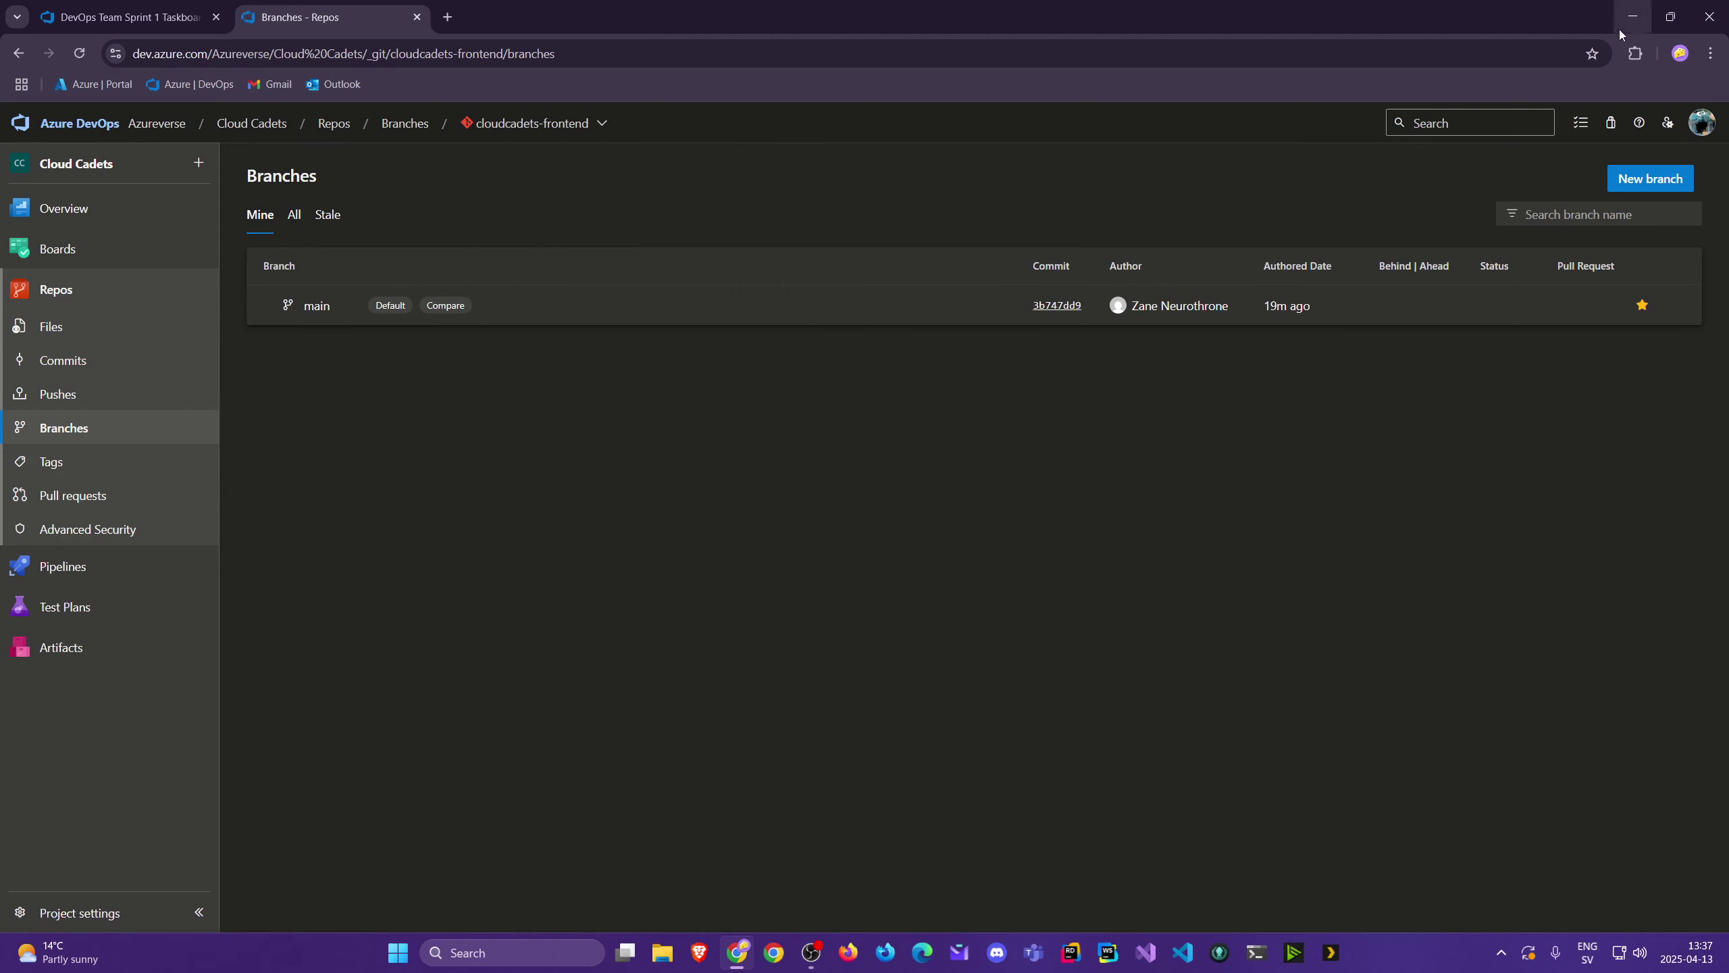
# Step: Open the CloudCadets.Frontend solution in Visual Studio and create and check out a branch named dev based on main
pyautogui.click(1149, 945)
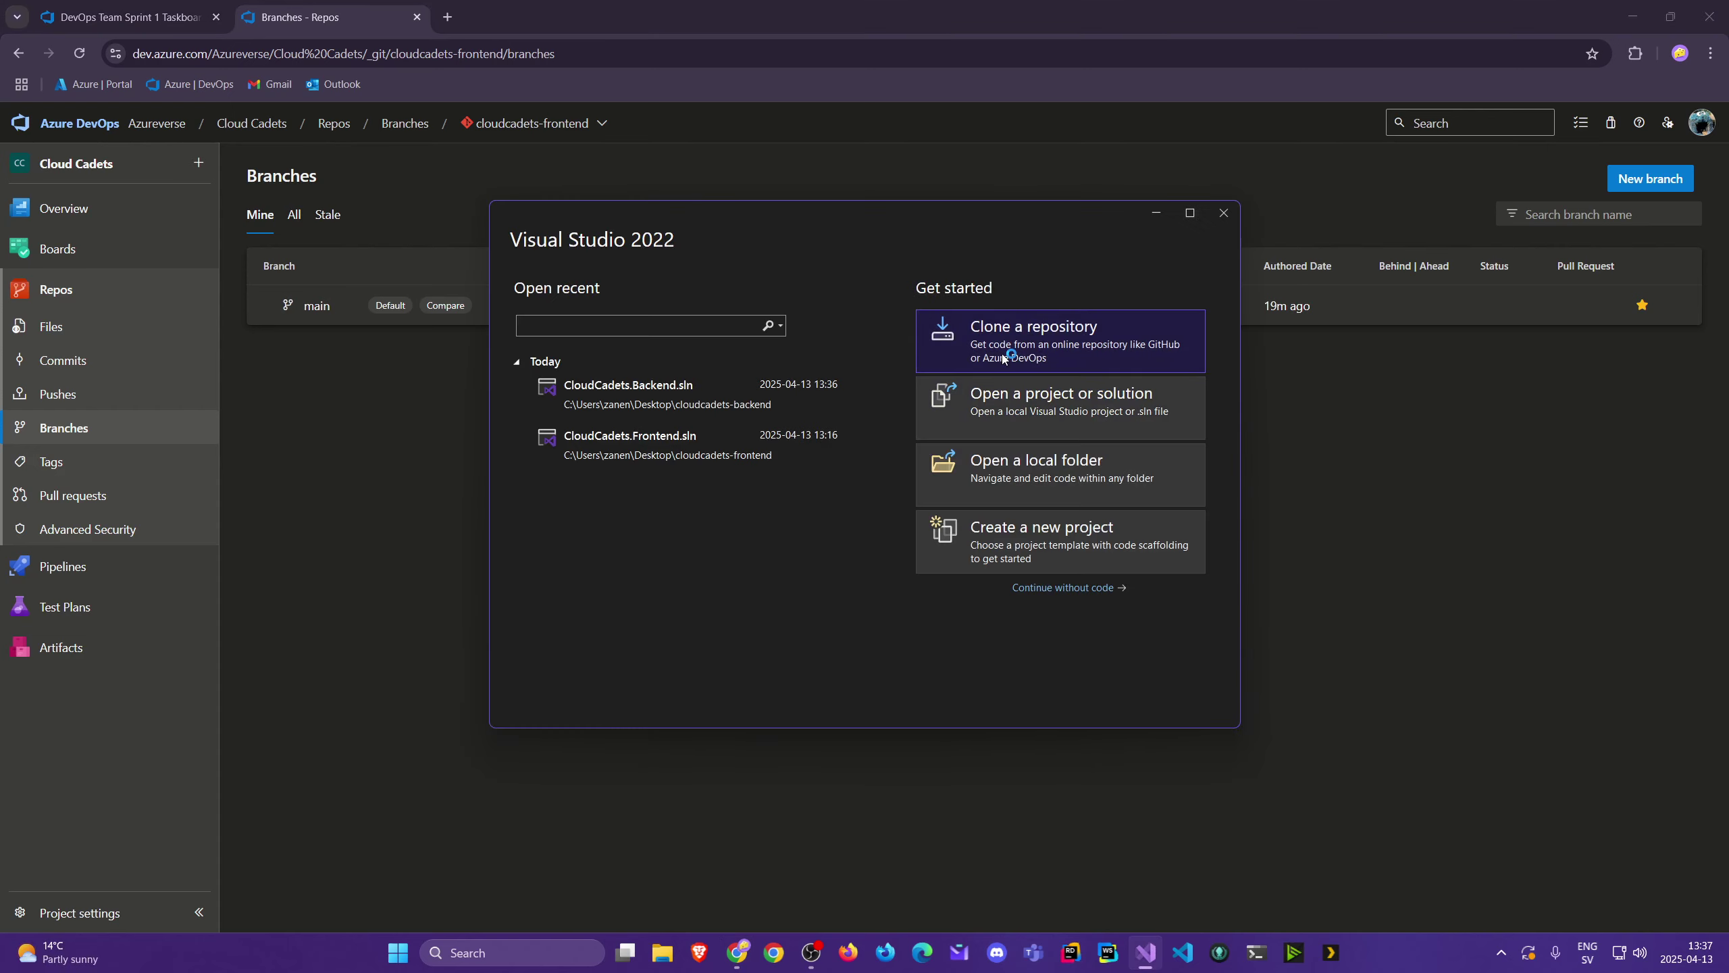
pyautogui.click(629, 450)
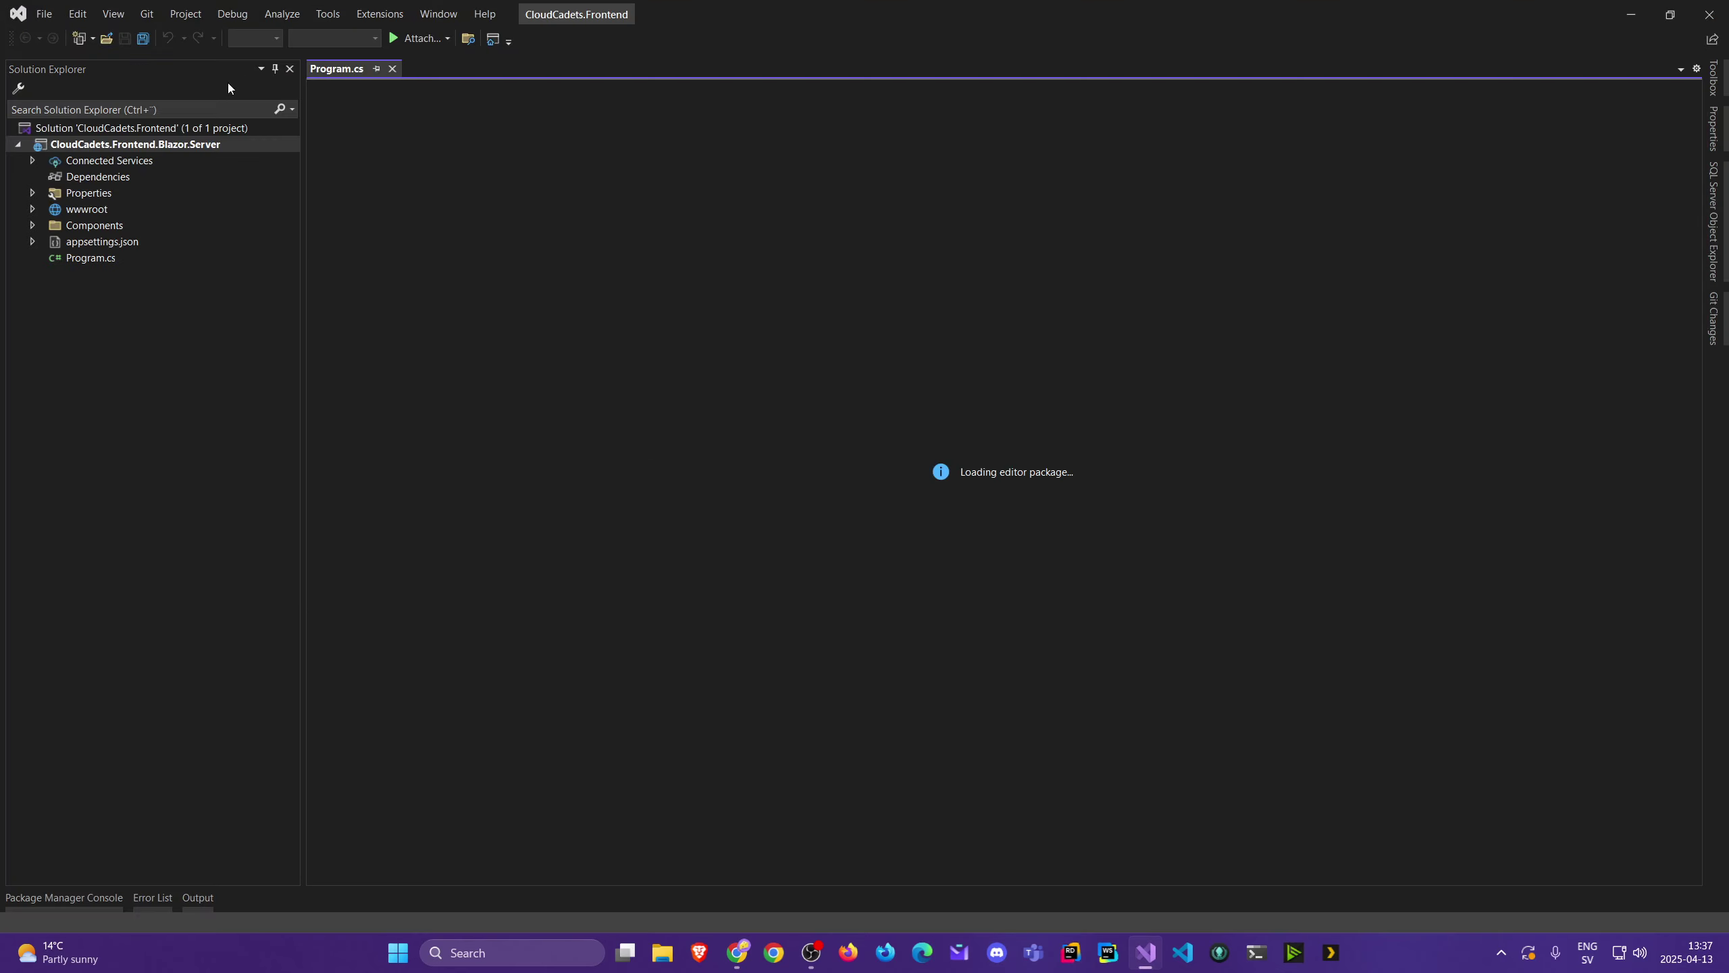
pyautogui.click(147, 15)
pyautogui.click(220, 178)
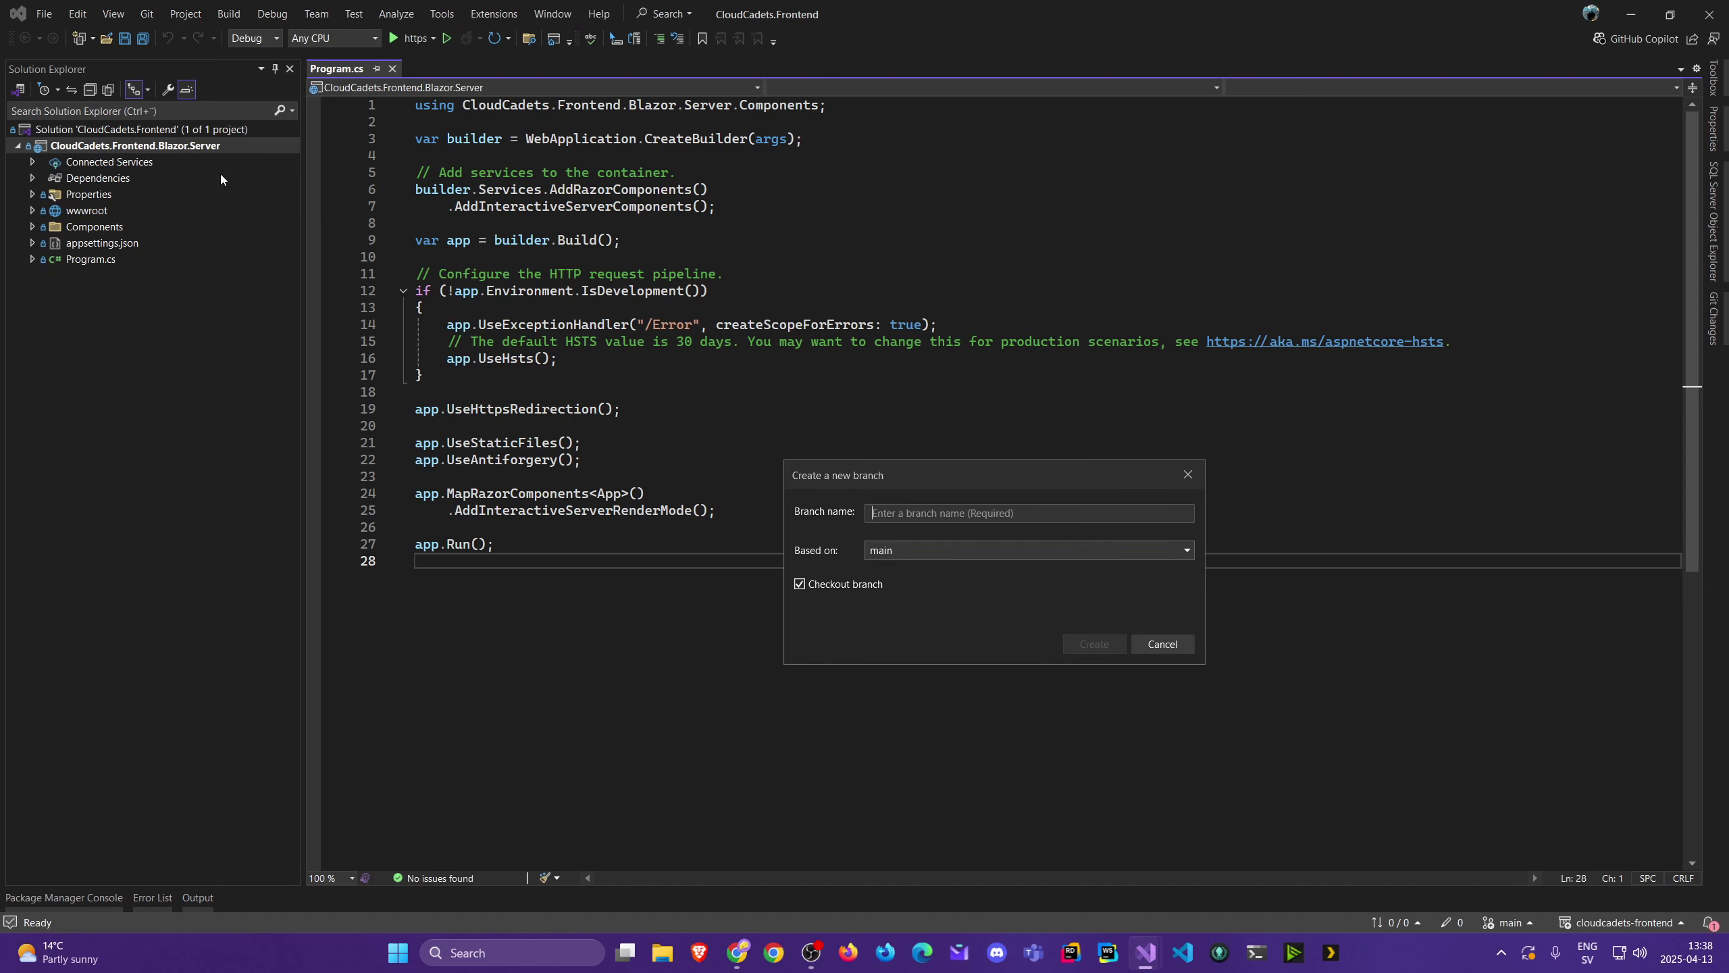
pyautogui.write('dev')
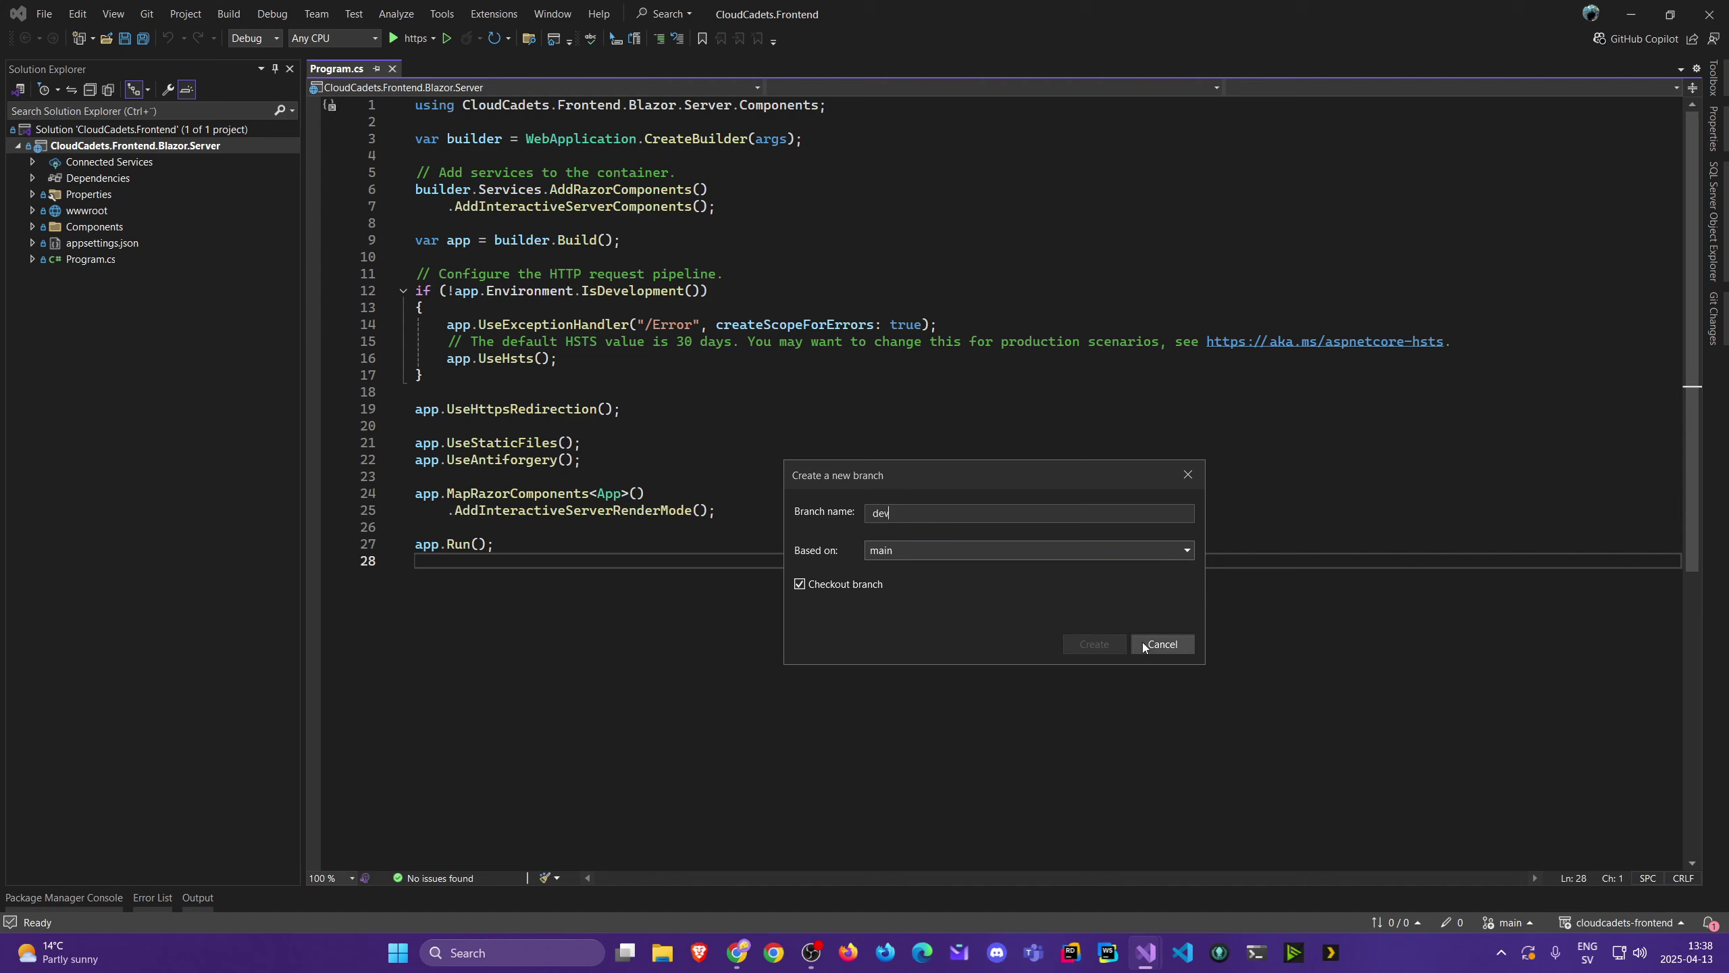
pyautogui.click(1095, 643)
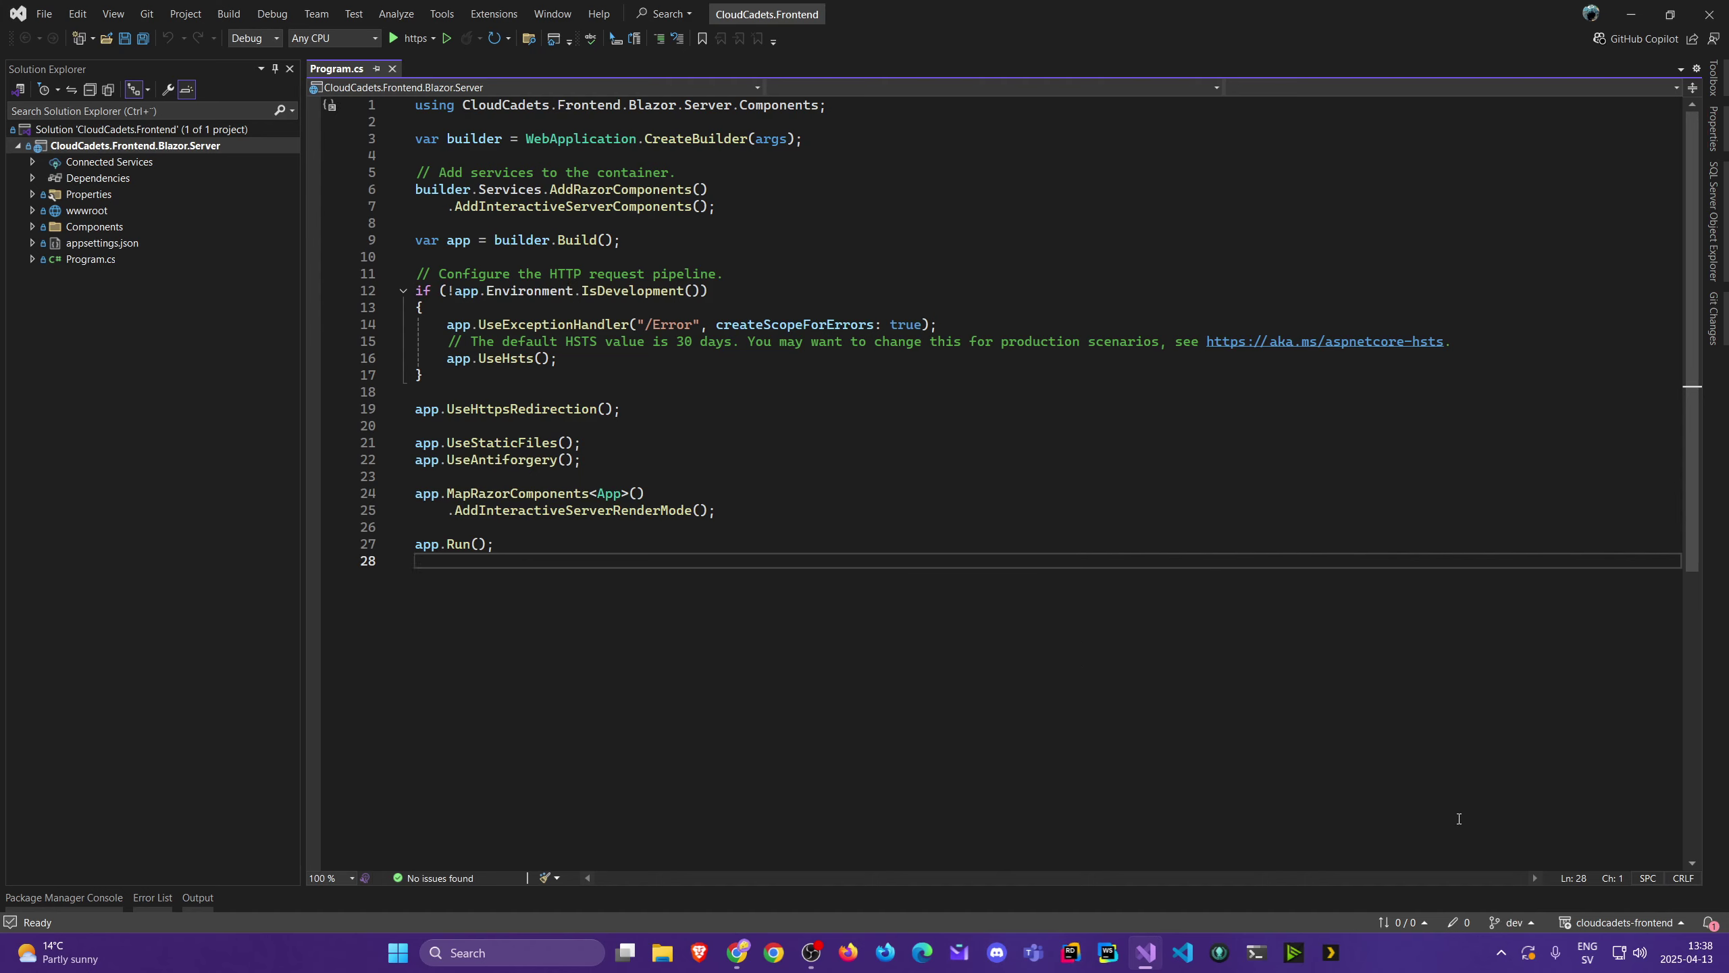
pyautogui.click(1518, 921)
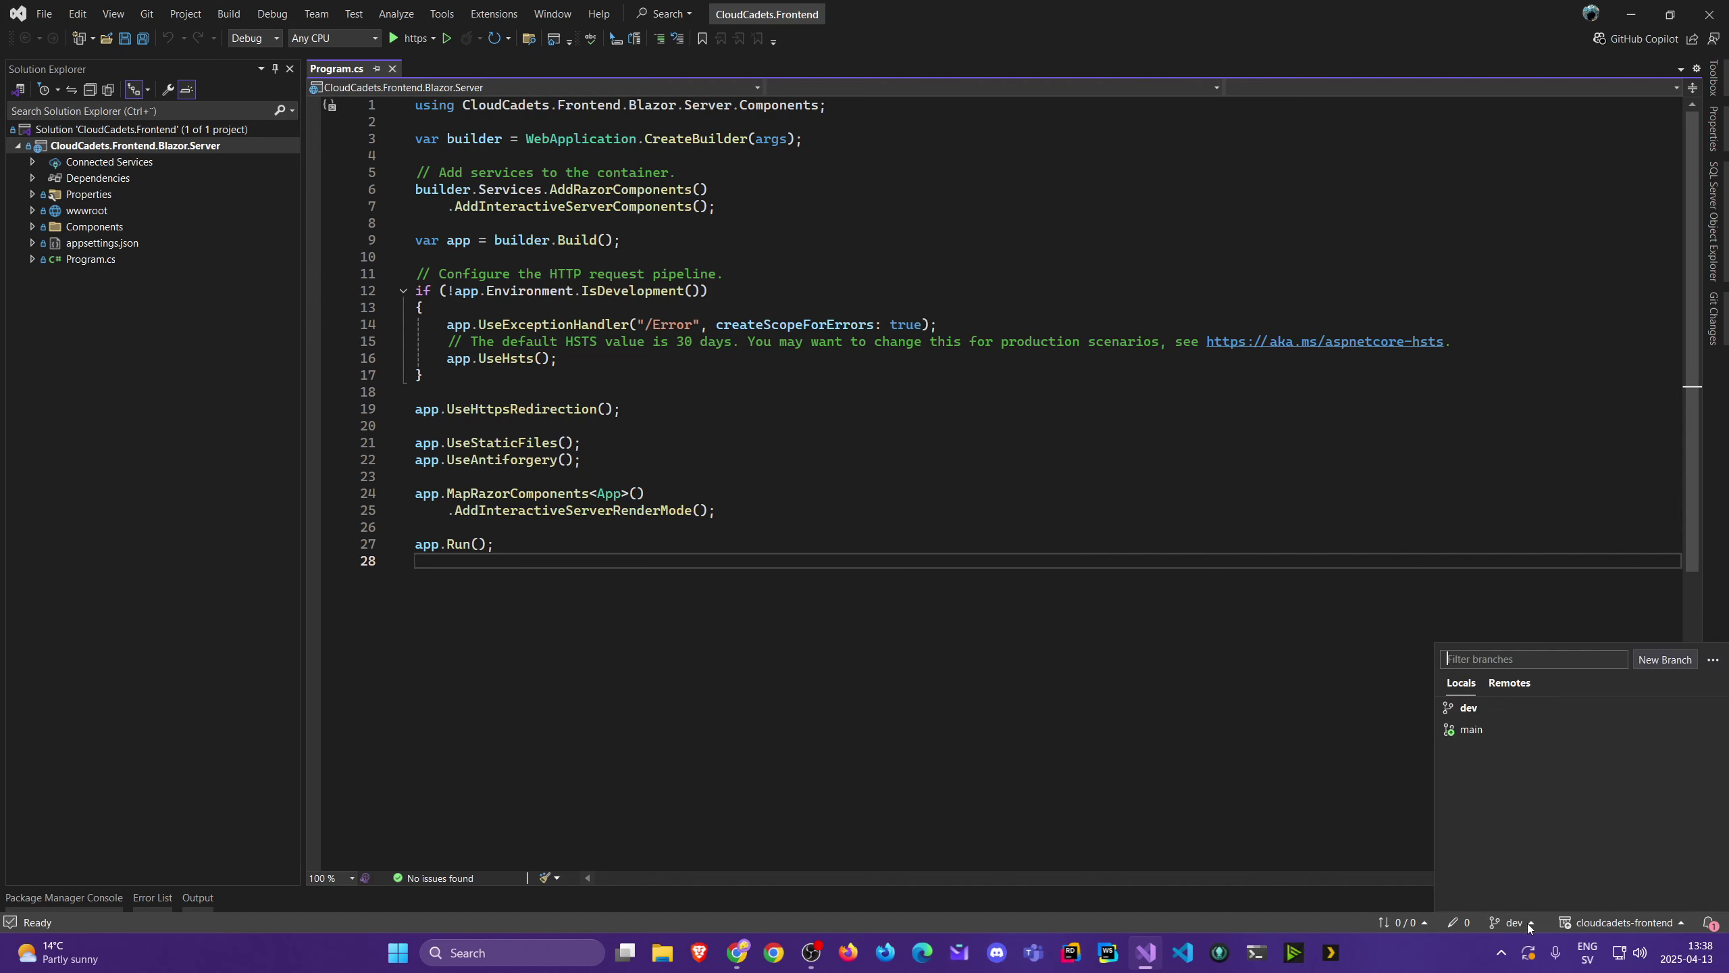
pyautogui.click(821, 675)
# Step: Push the frontend's dev branch to origin and list the remote branches in the branch management view
pyautogui.click(147, 14)
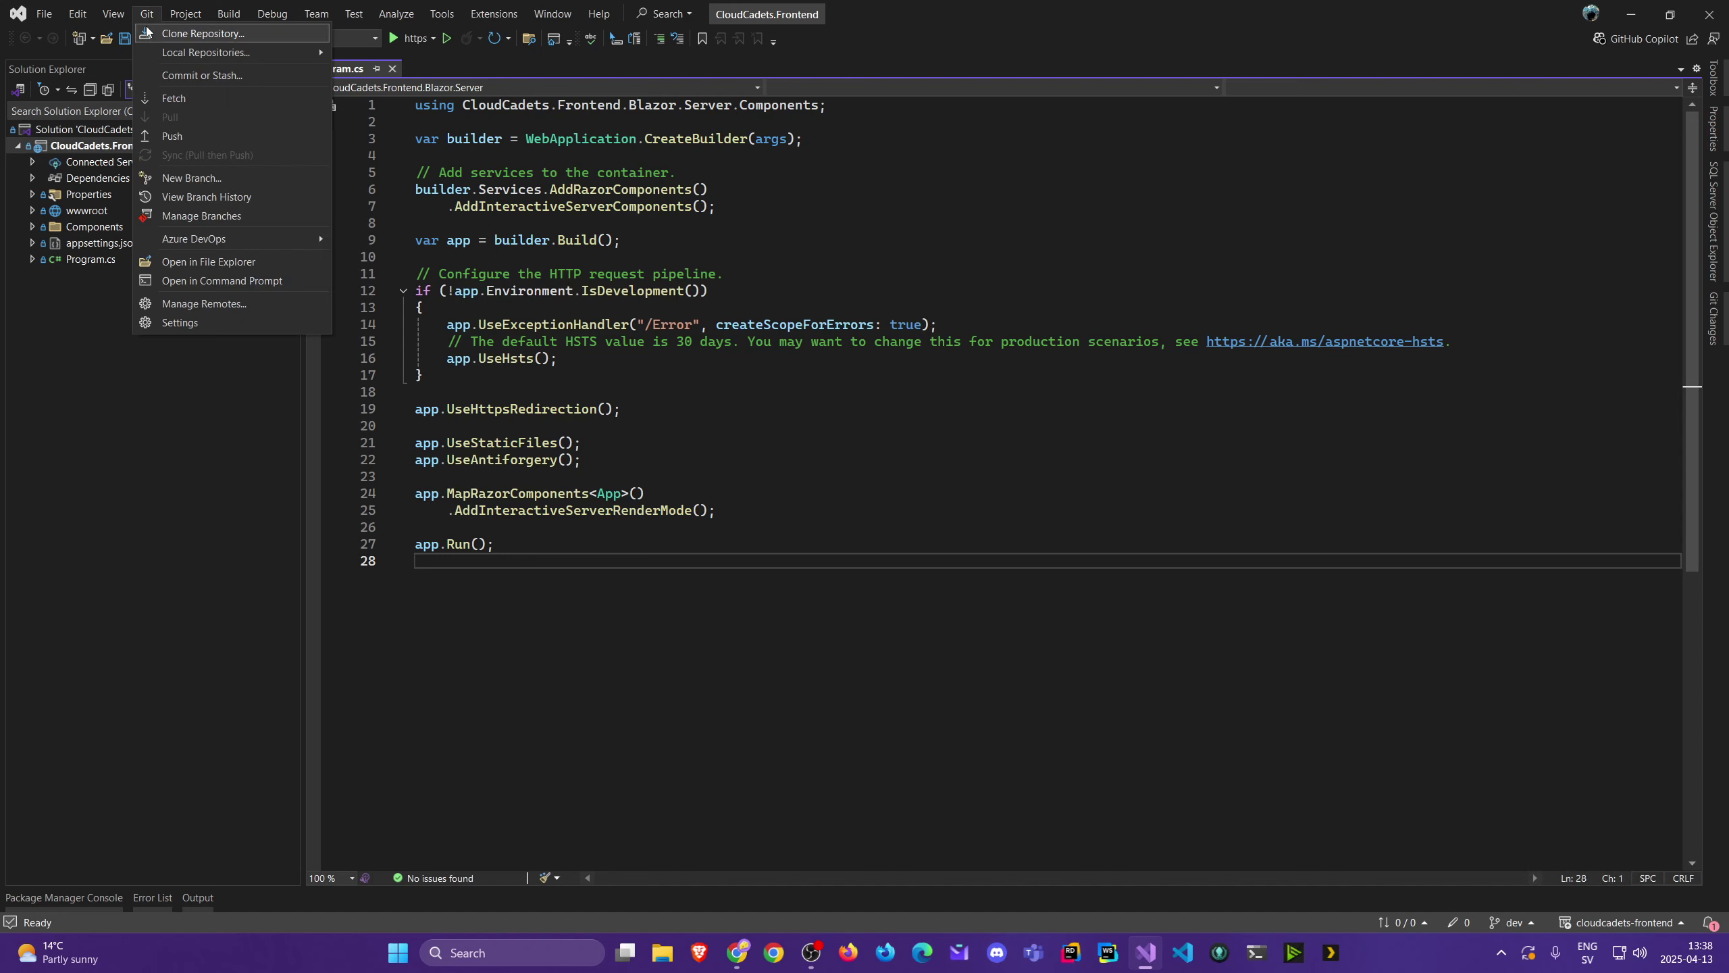
pyautogui.click(210, 135)
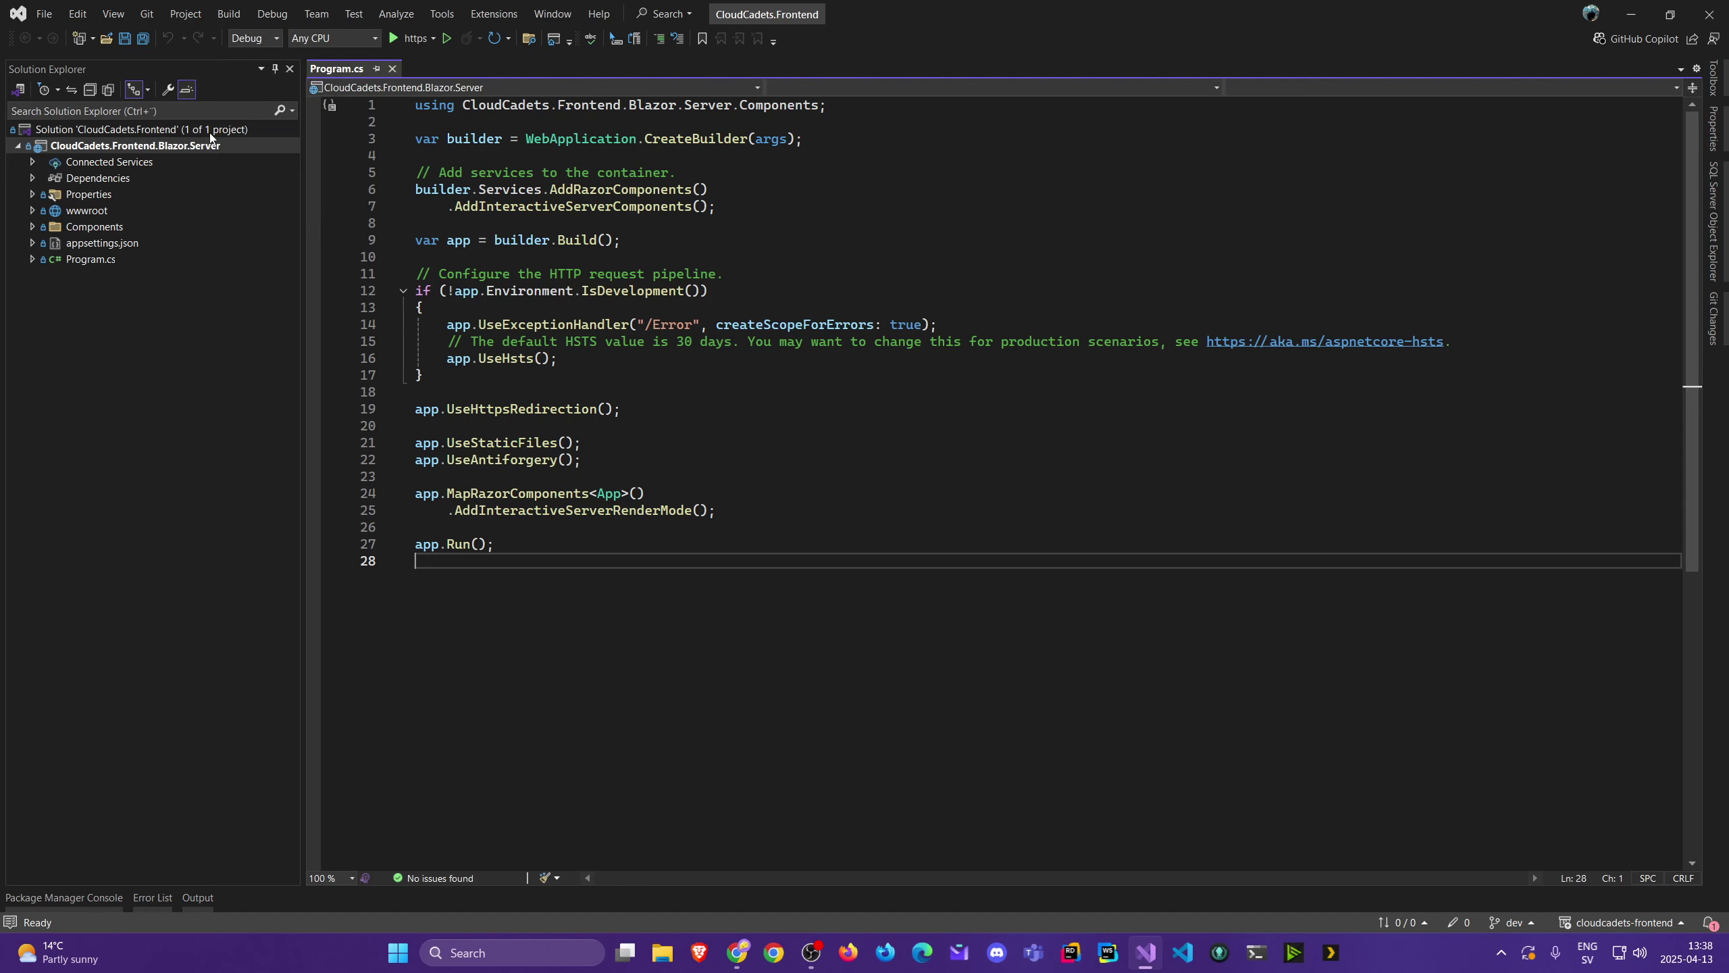
pyautogui.click(146, 14)
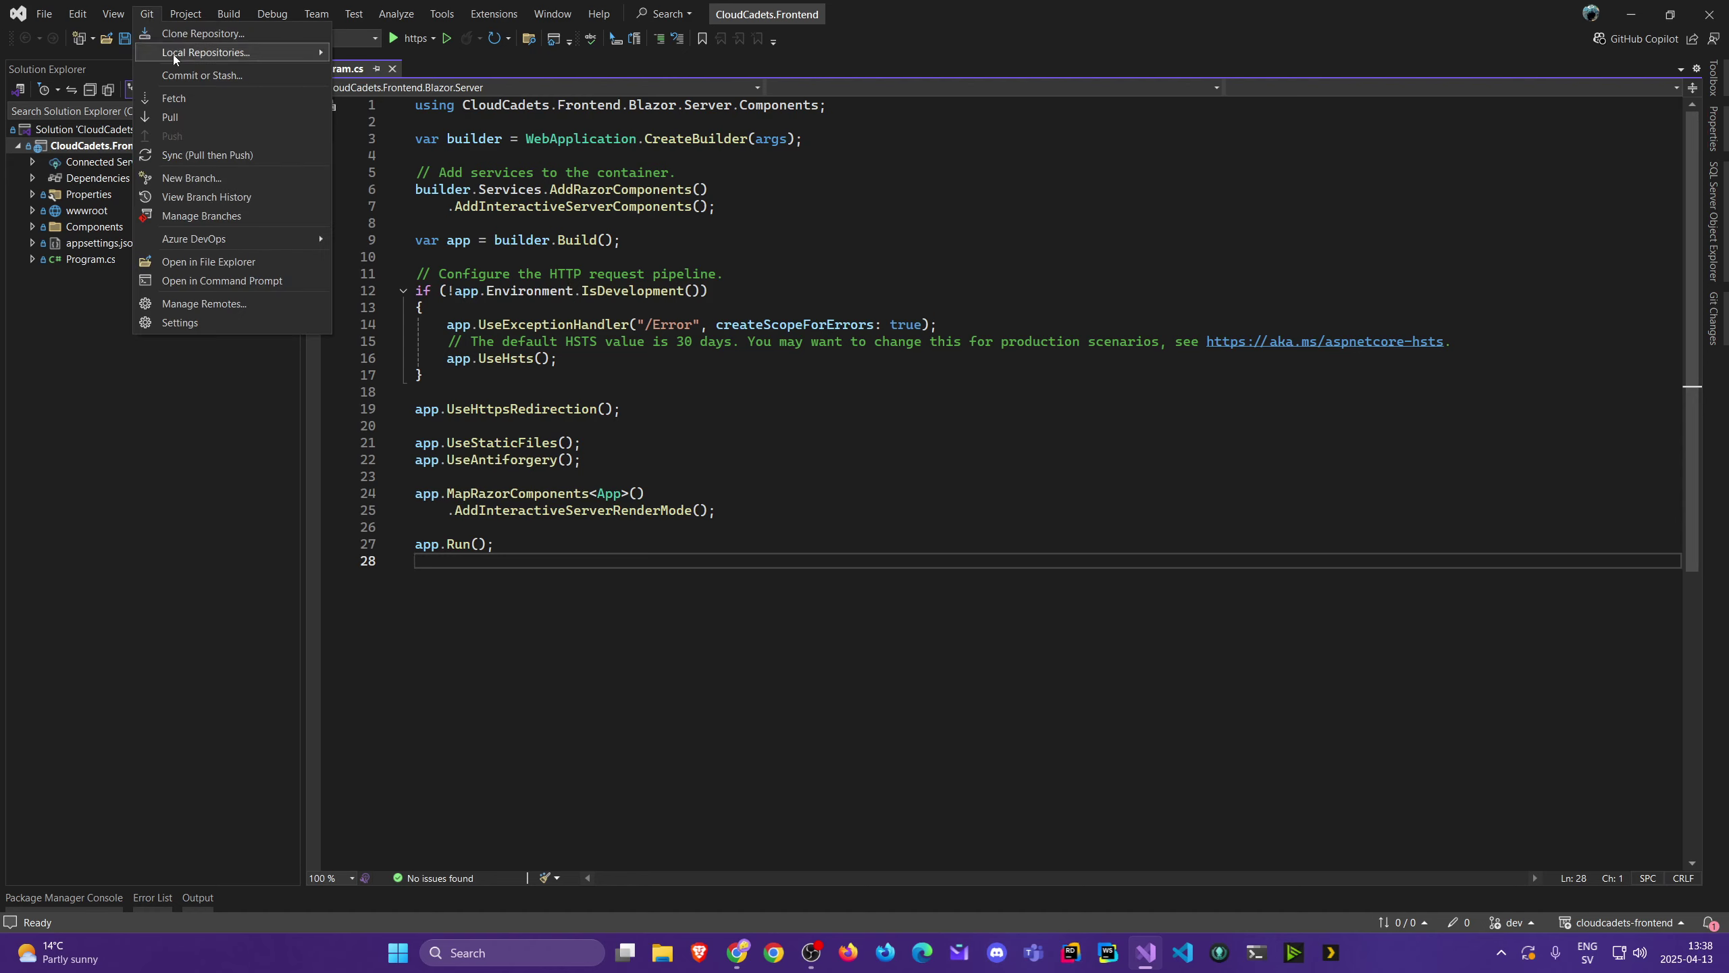
pyautogui.click(217, 217)
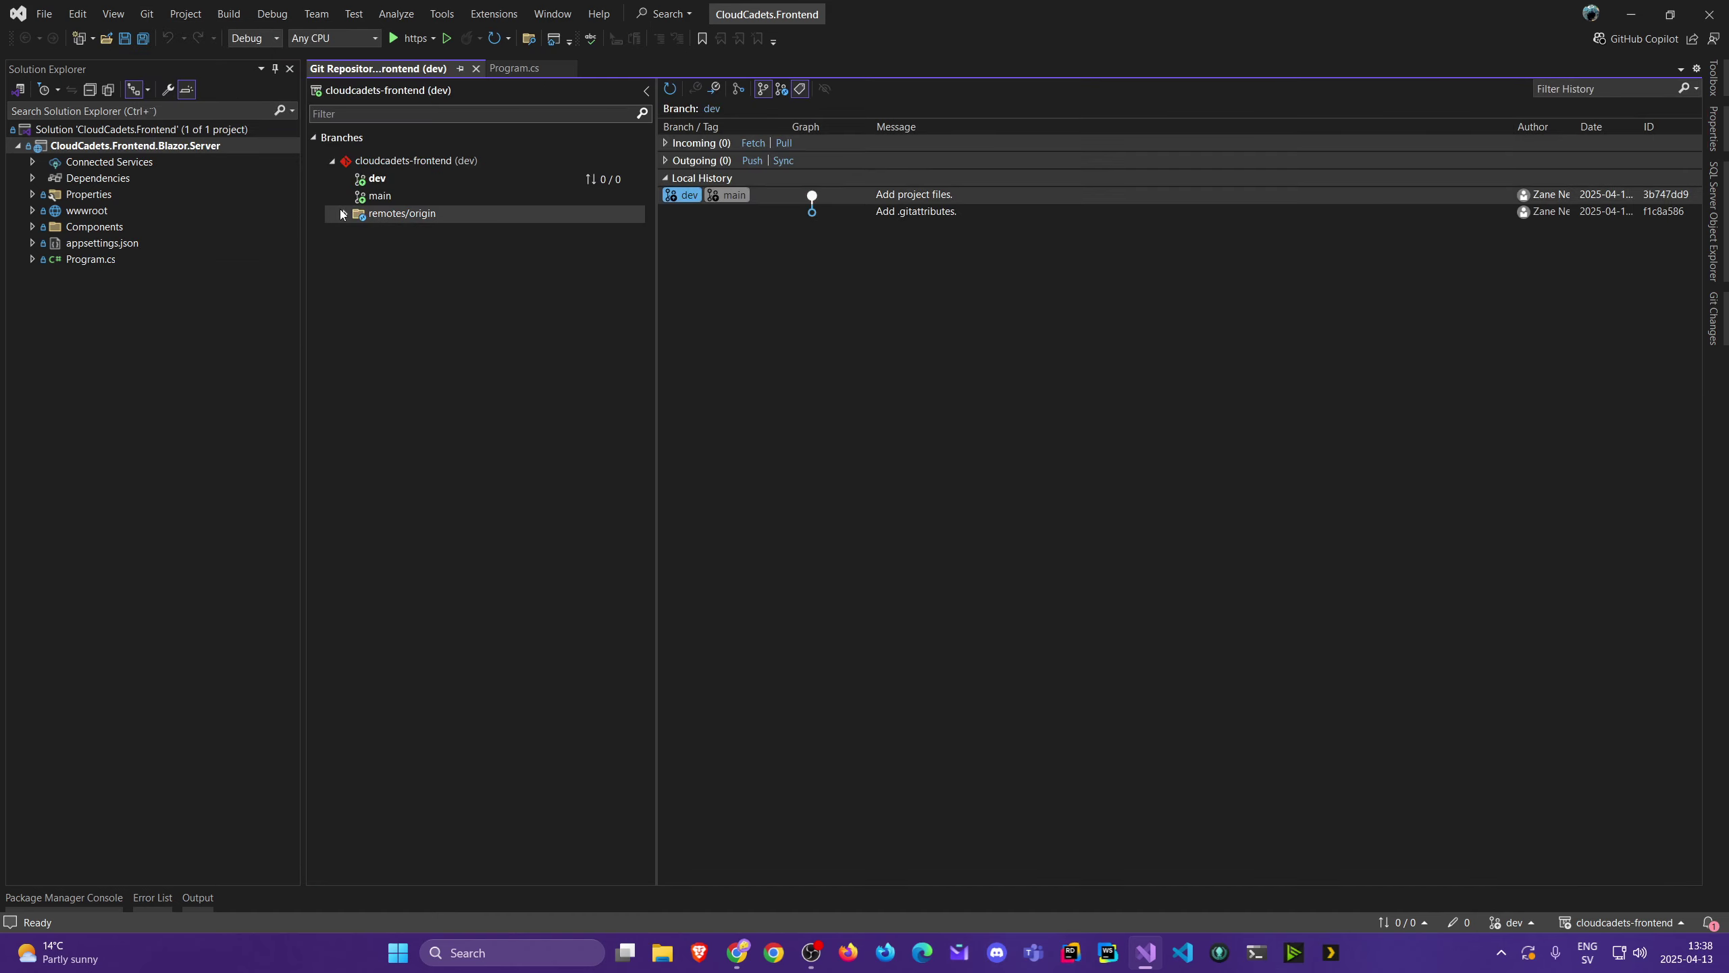
pyautogui.click(345, 214)
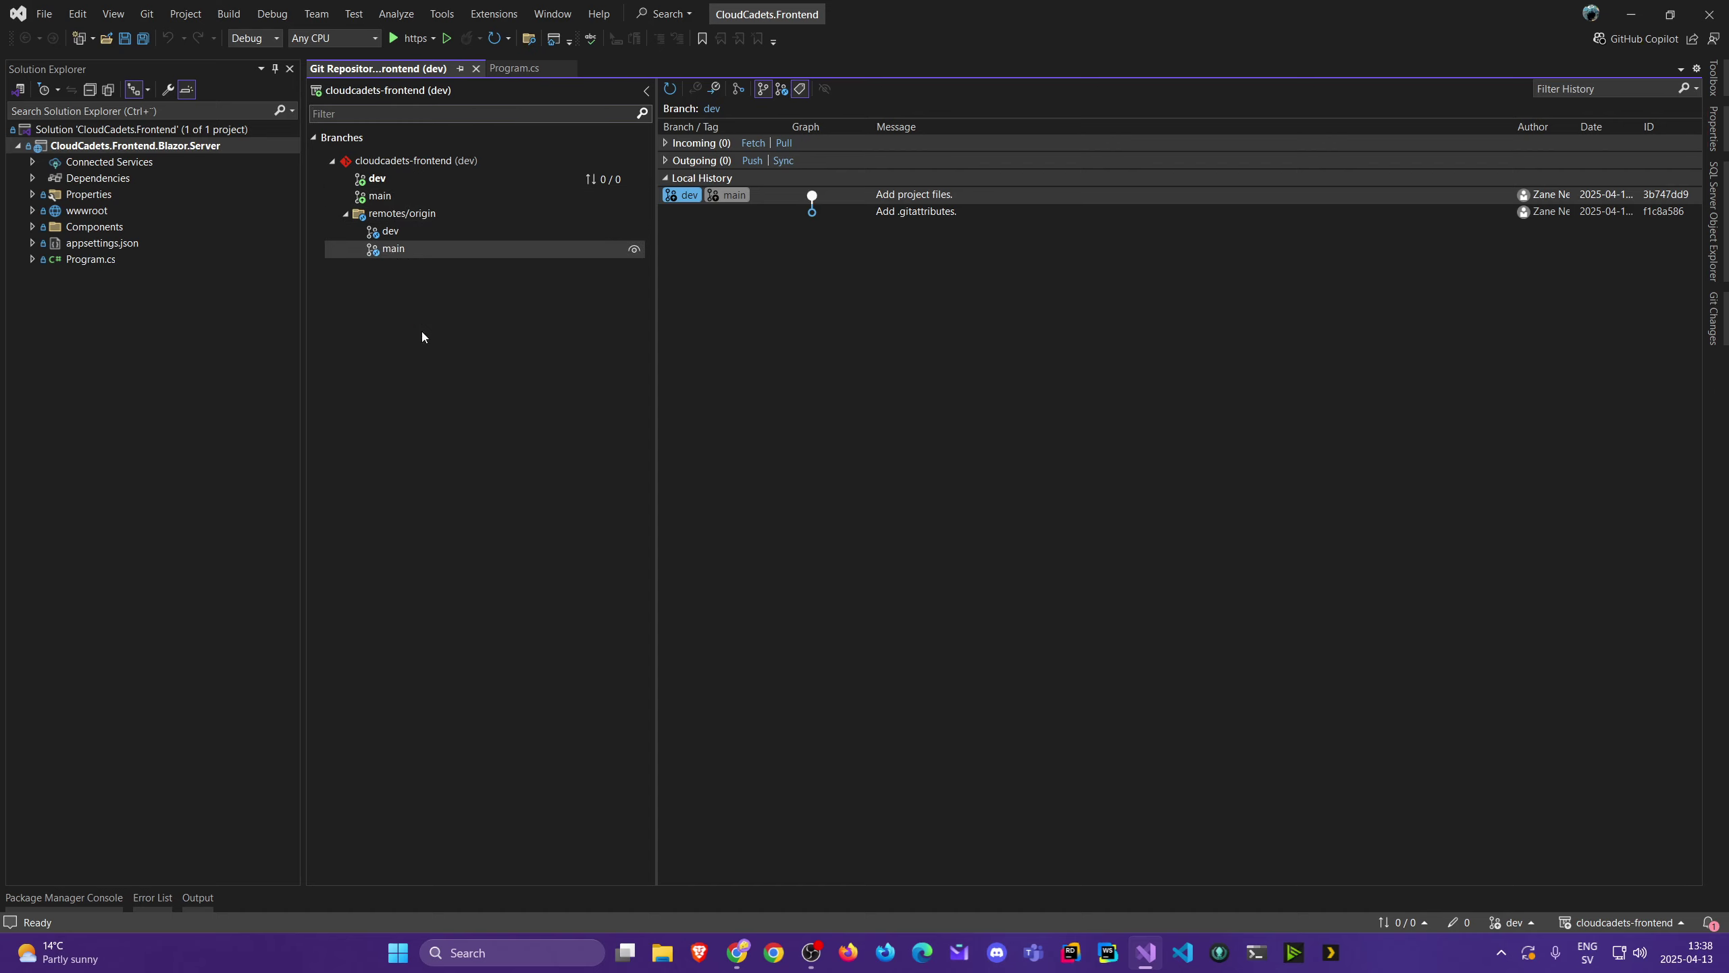
# Step: Switch to Azure DevOps in the browser and reload the cloudcadets-frontend branches page to check for the dev branch
pyautogui.click(736, 837)
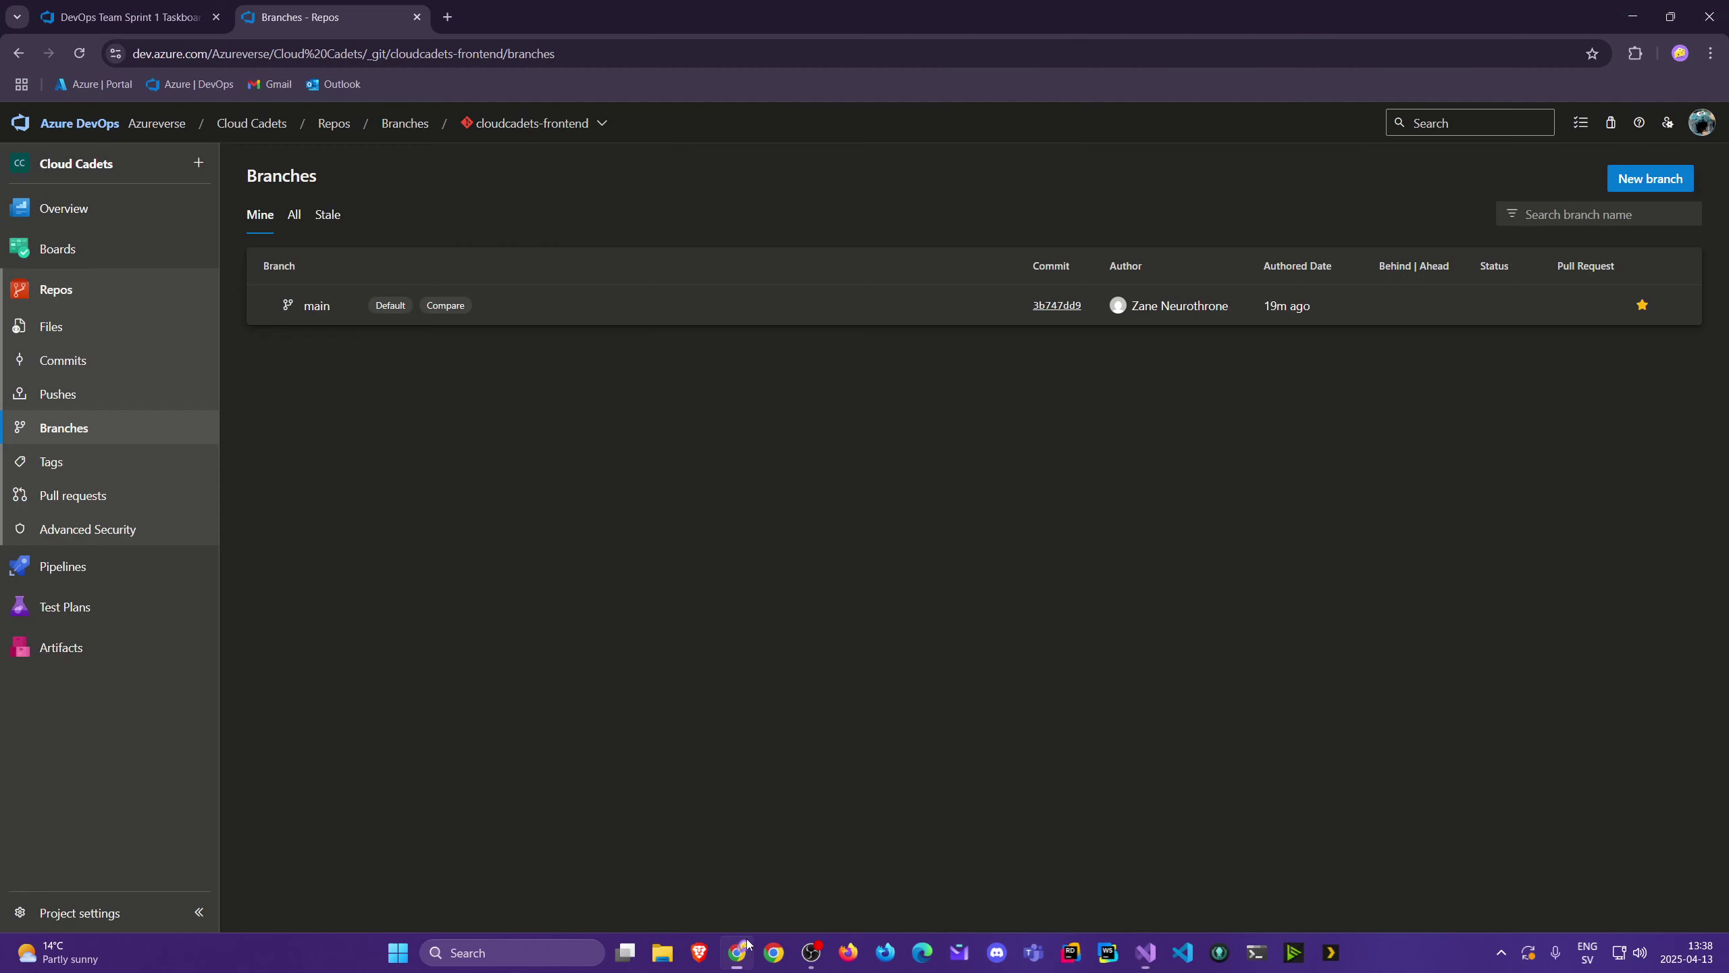
pyautogui.press('F5')
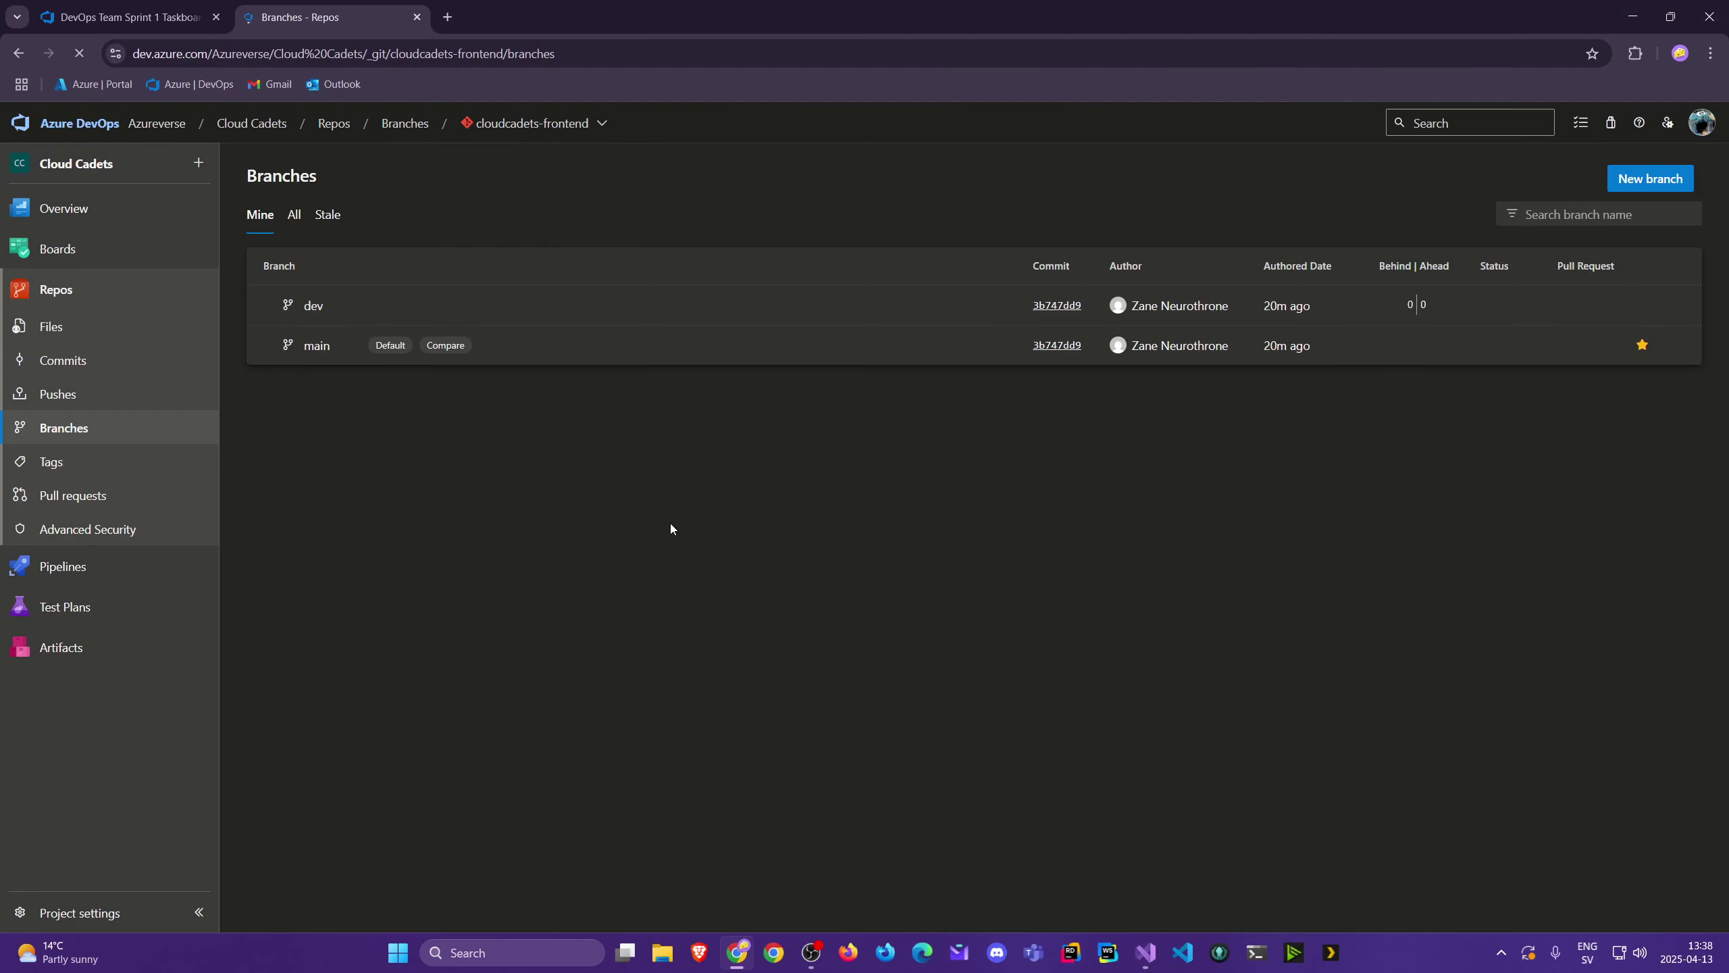
pyautogui.click(564, 127)
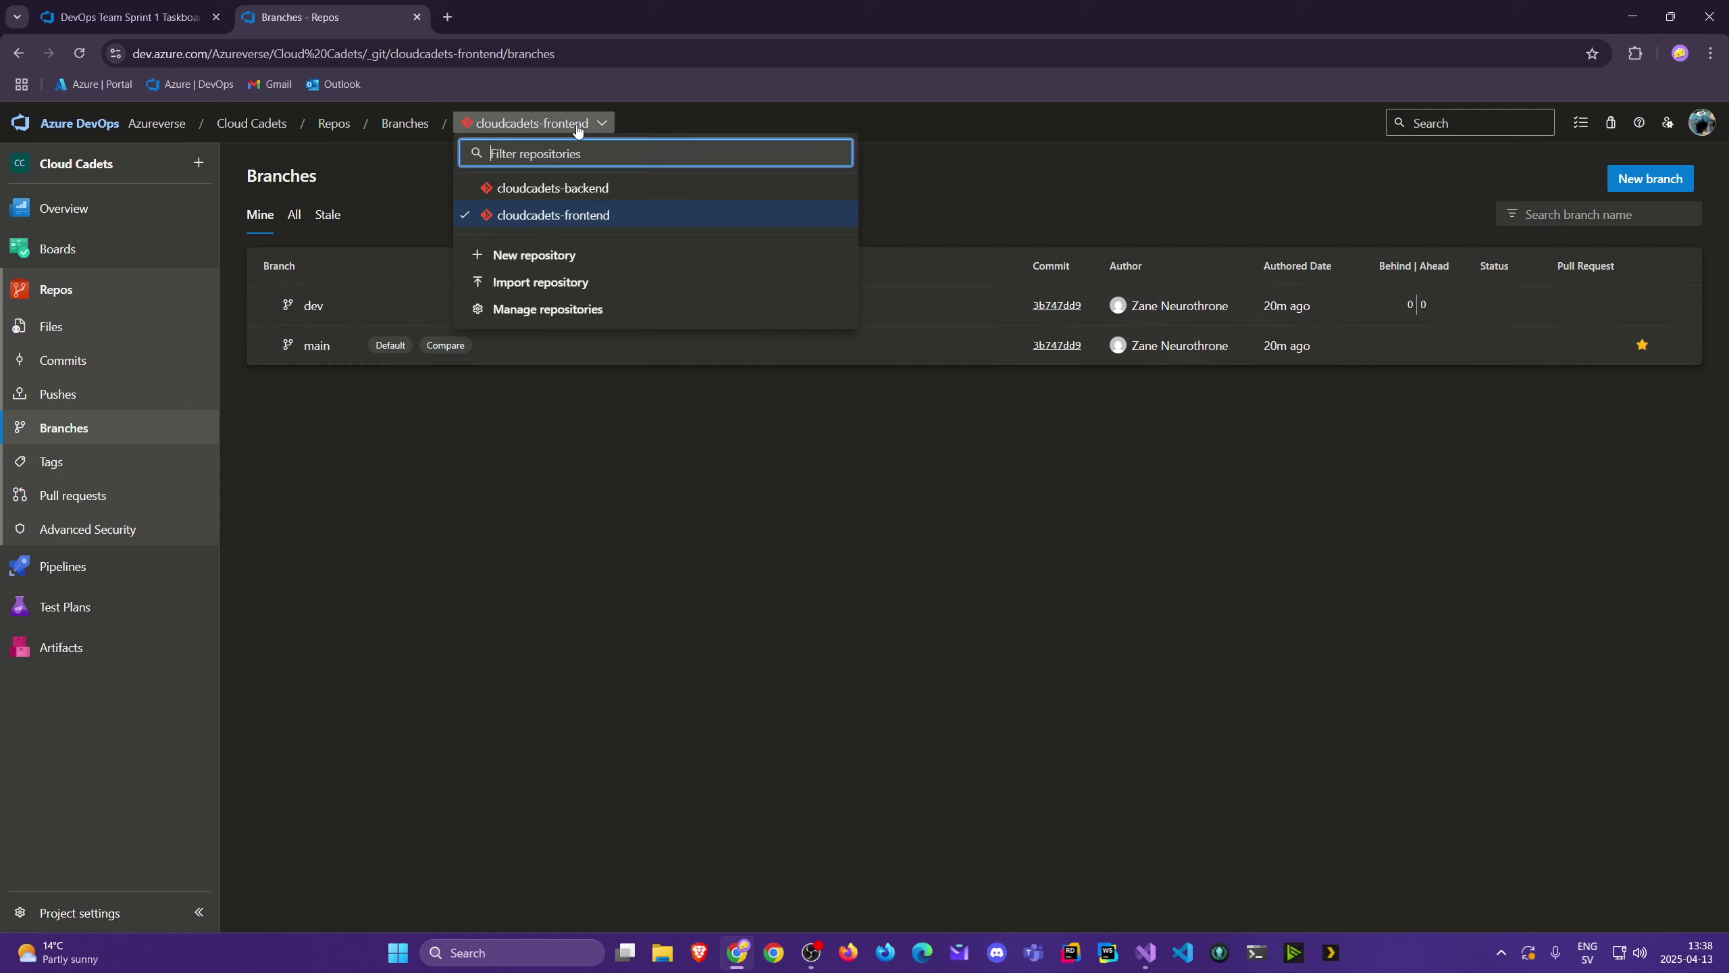
pyautogui.click(483, 450)
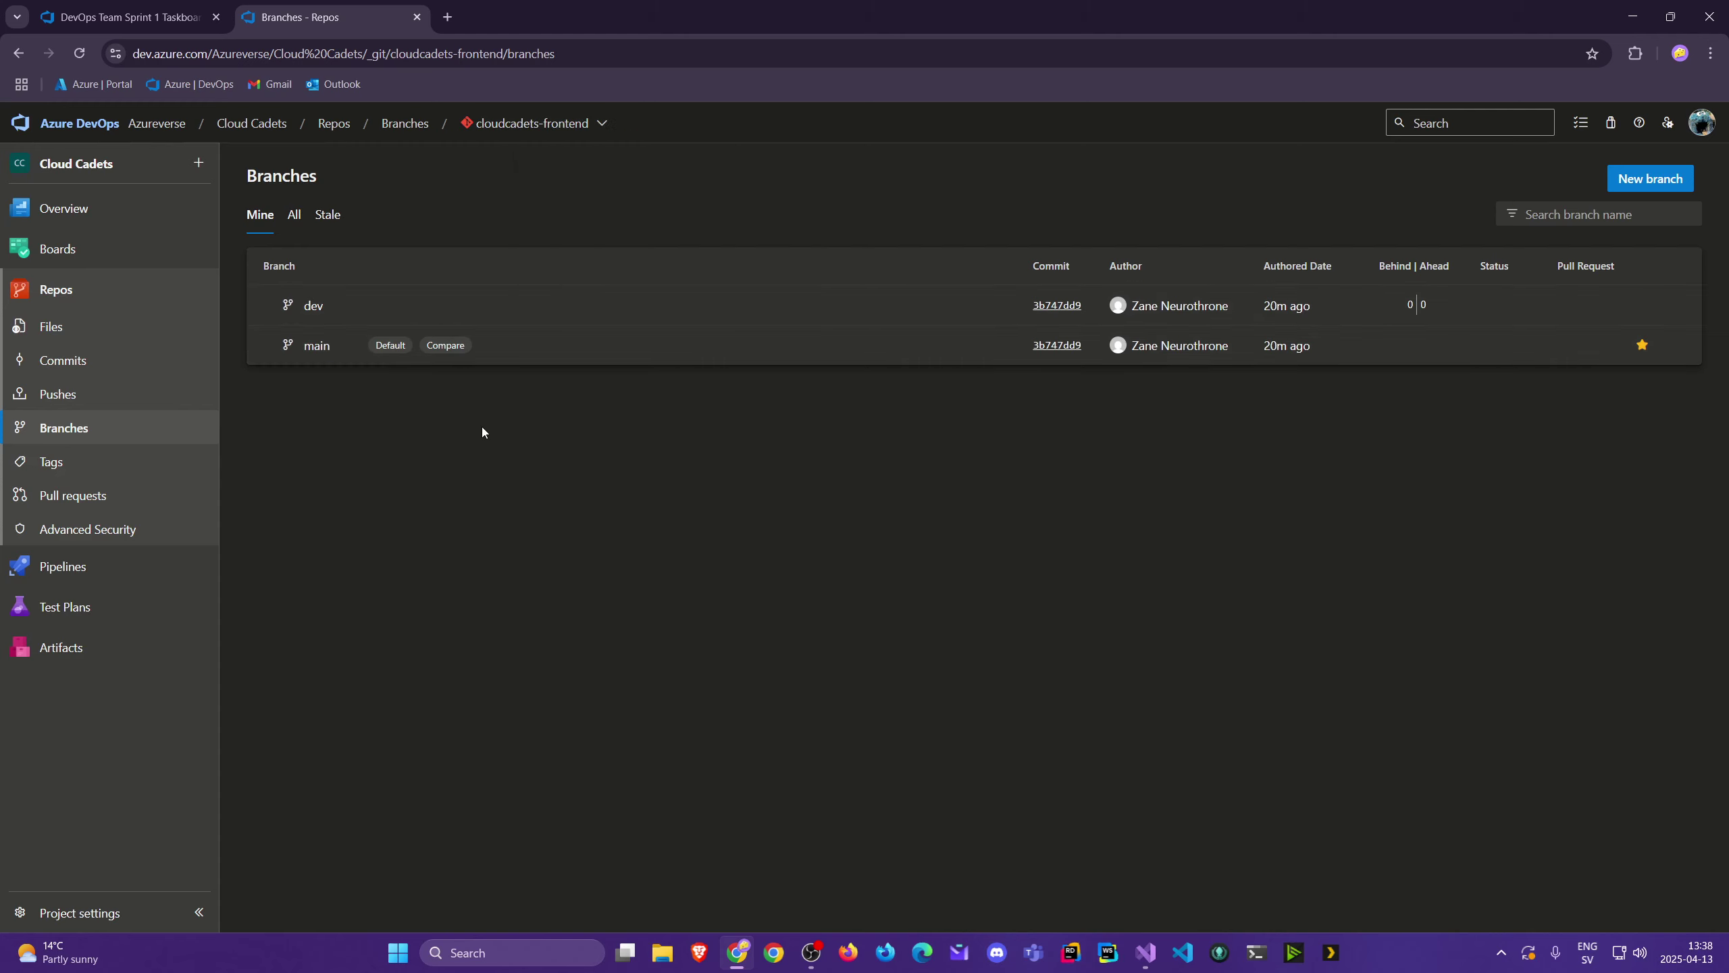